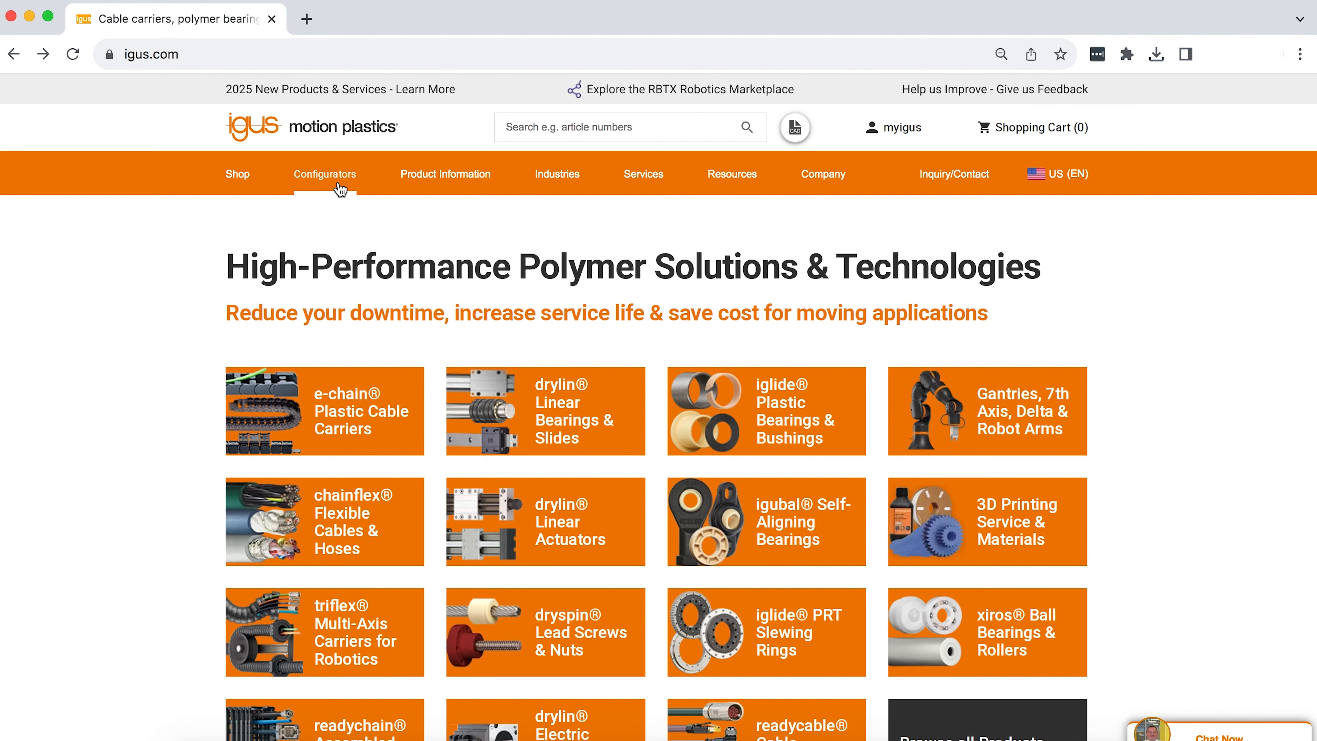
Open the igus Lead Screws configurator from the Linear Motion Technology configurators.
{"action": "left_click", "coordinate": [339, 188]}
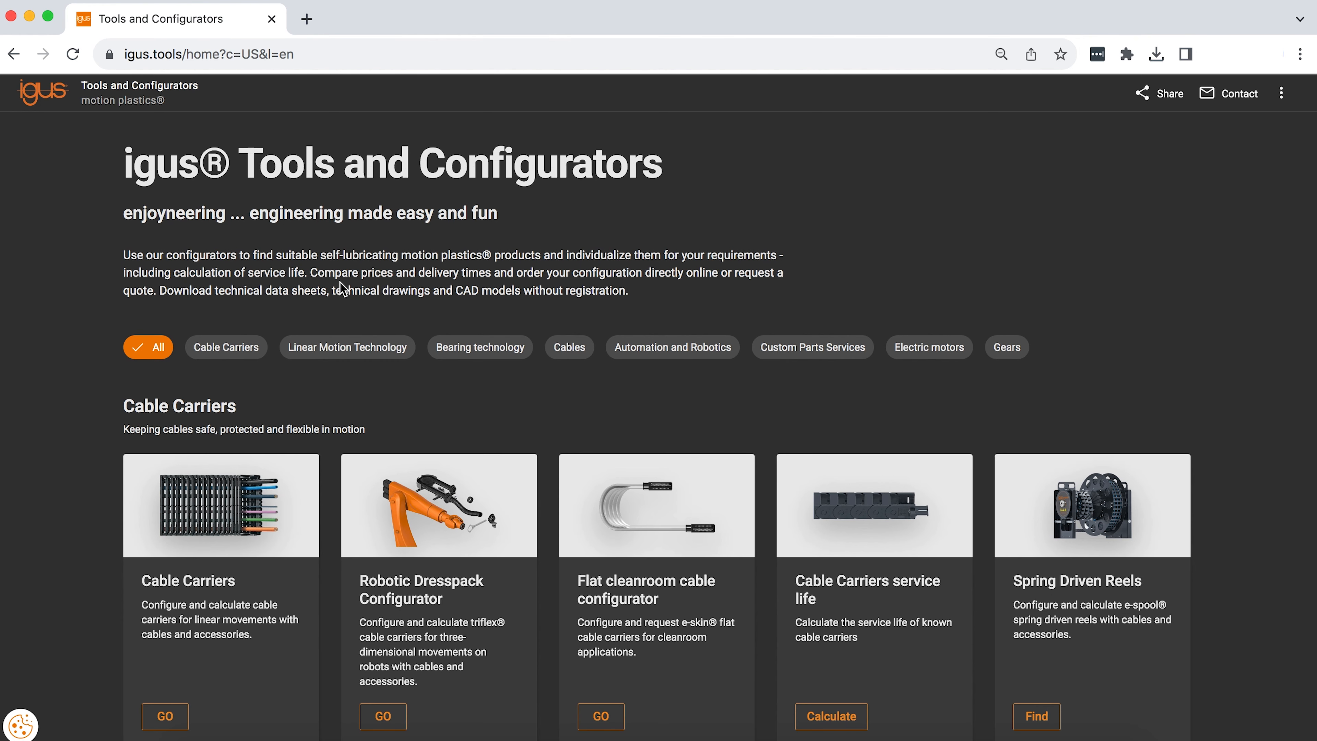
{"action": "left_click", "coordinate": [336, 348]}
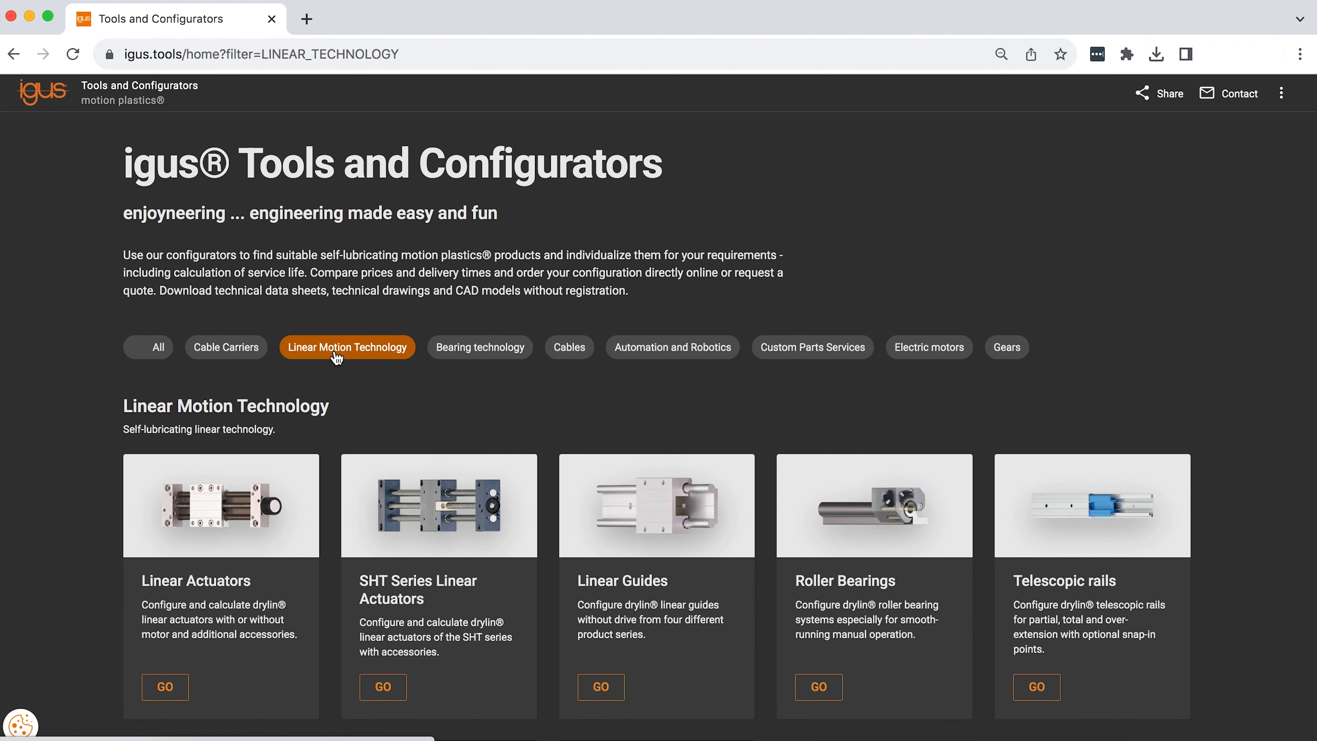
{"action": "scroll", "coordinate": [335, 356], "scroll_direction": "down", "scroll_amount": 10}
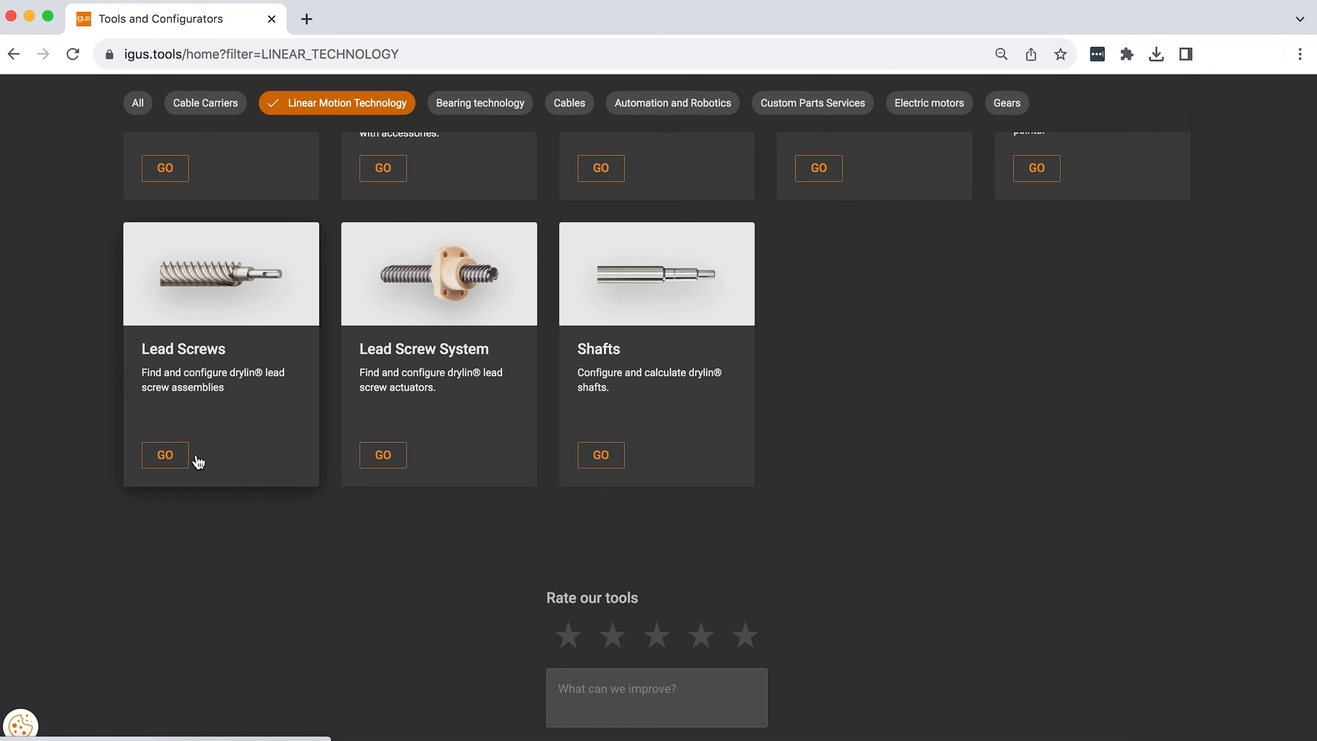
{"action": "left_click", "coordinate": [173, 459]}
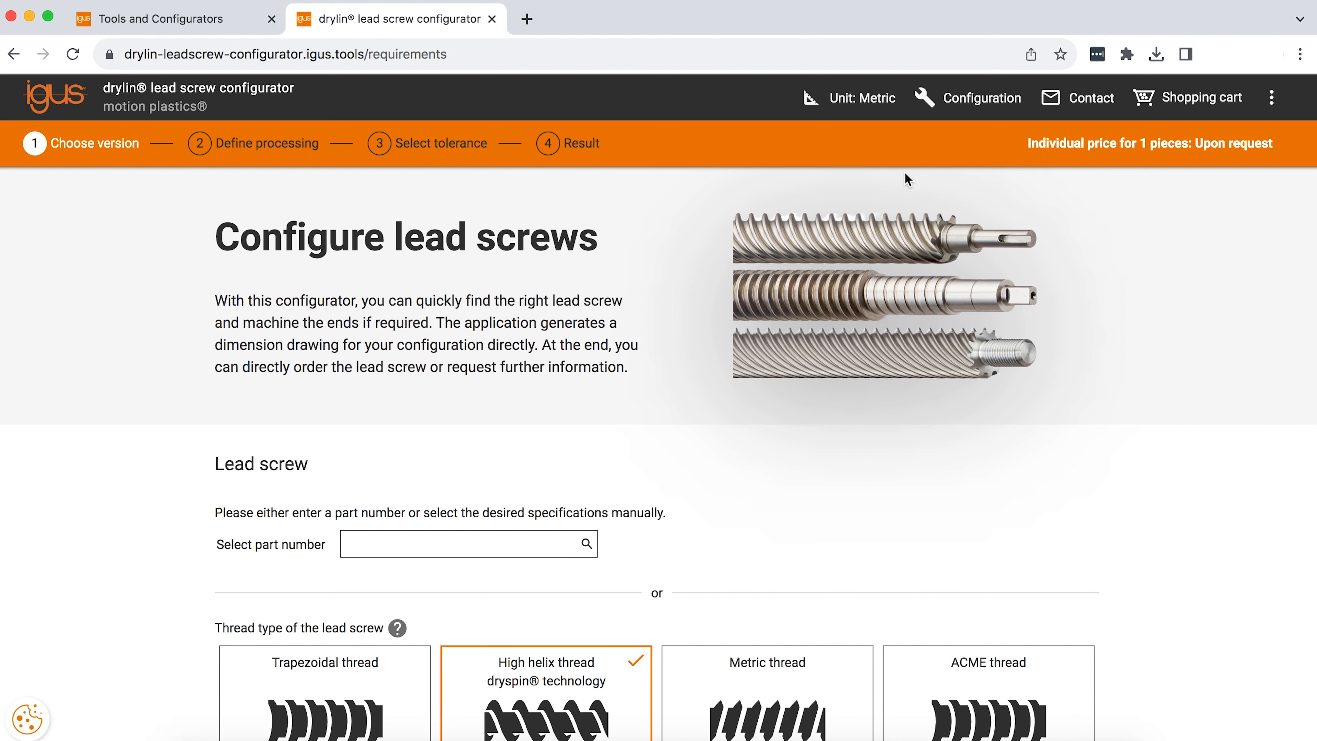
Check the available unit systems and start a new lead screw configuration.
{"action": "left_click", "coordinate": [858, 97]}
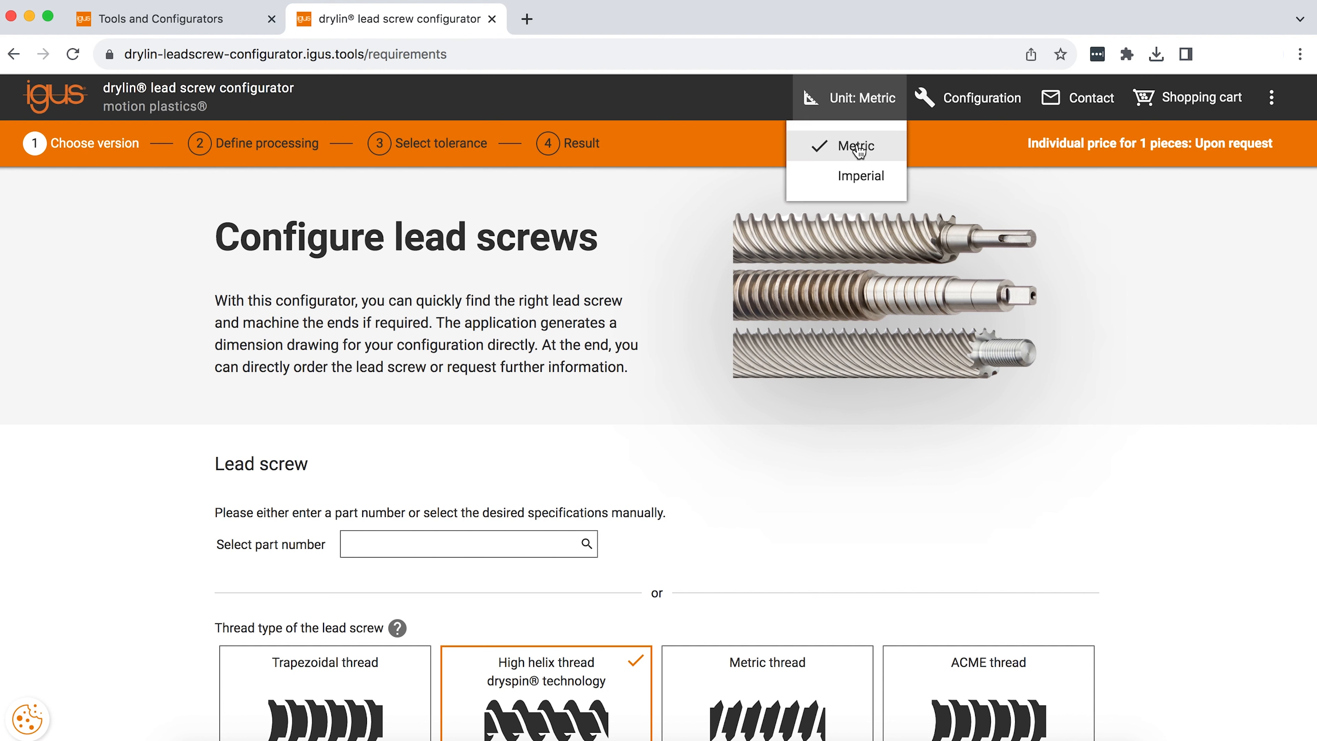
{"action": "left_click", "coordinate": [953, 106]}
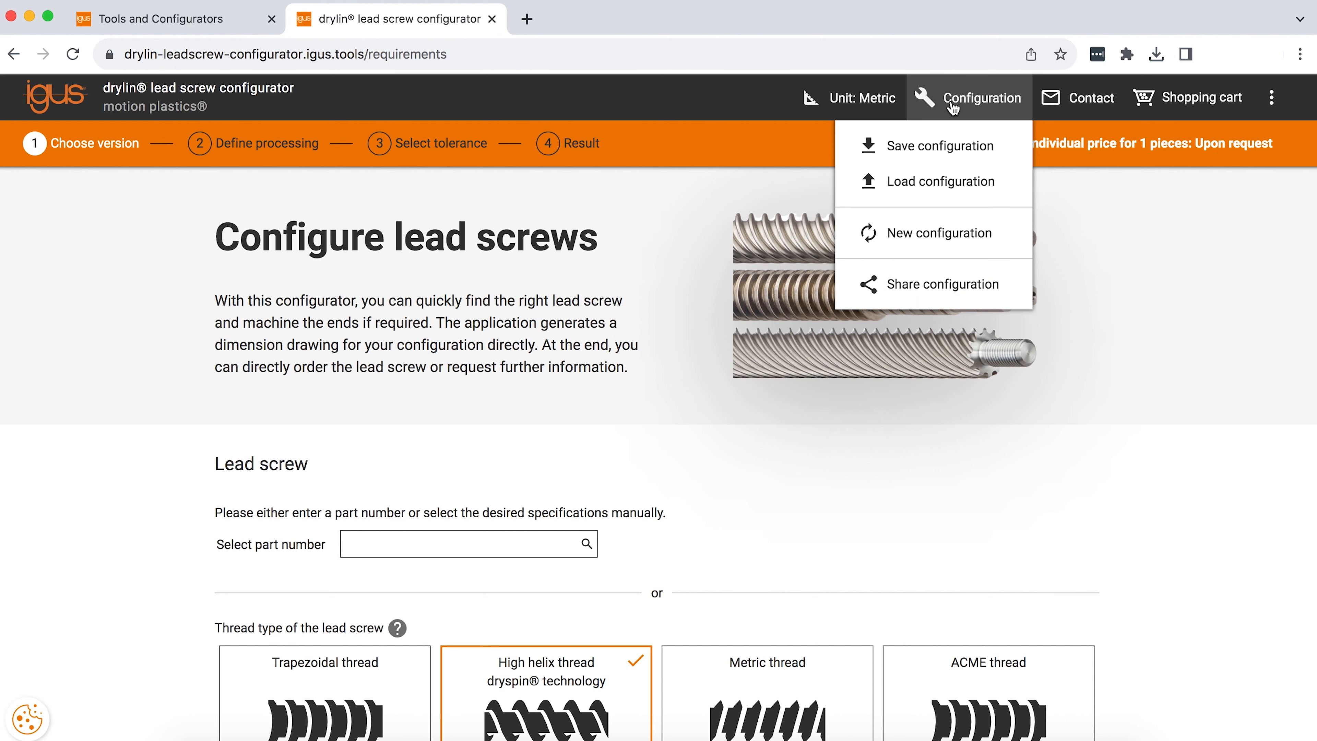
{"action": "left_click", "coordinate": [909, 233]}
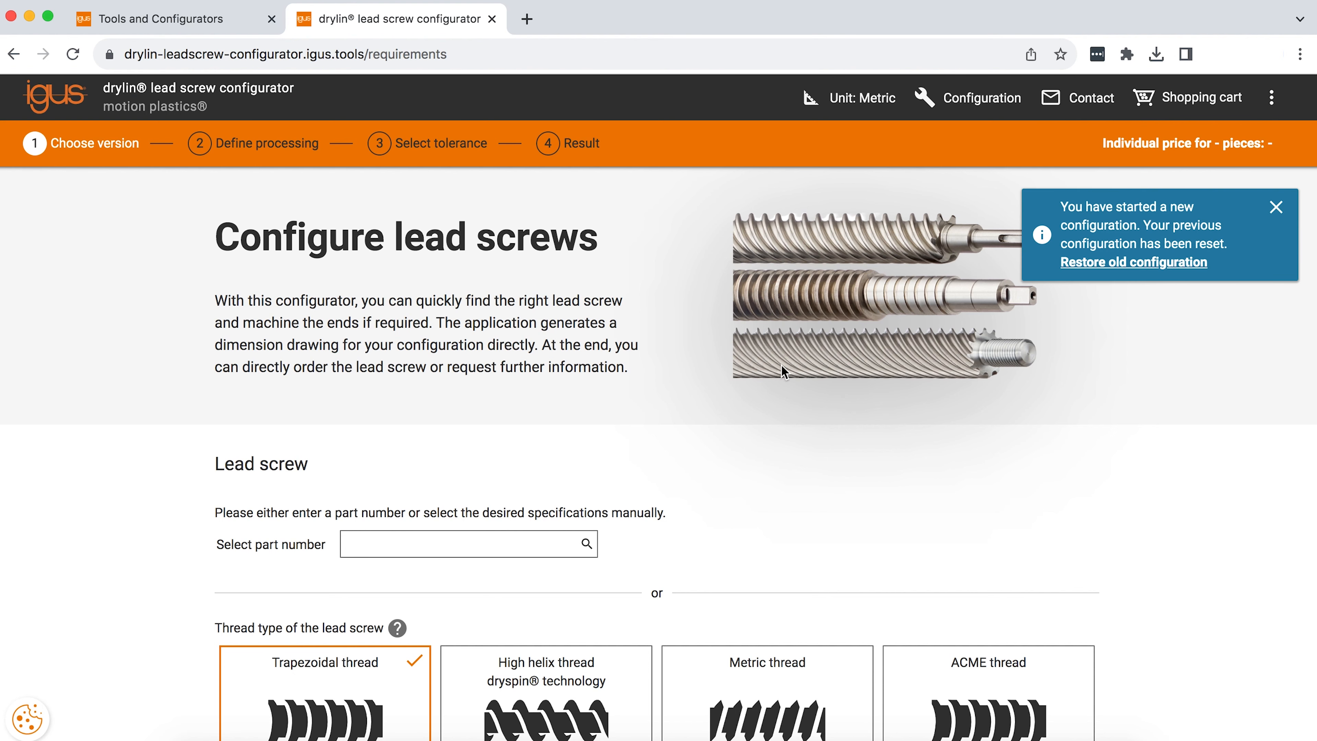
Choose the high helix dryspin thread type with thread size Ds12x25.
{"action": "scroll", "coordinate": [784, 371], "scroll_direction": "down", "scroll_amount": 1}
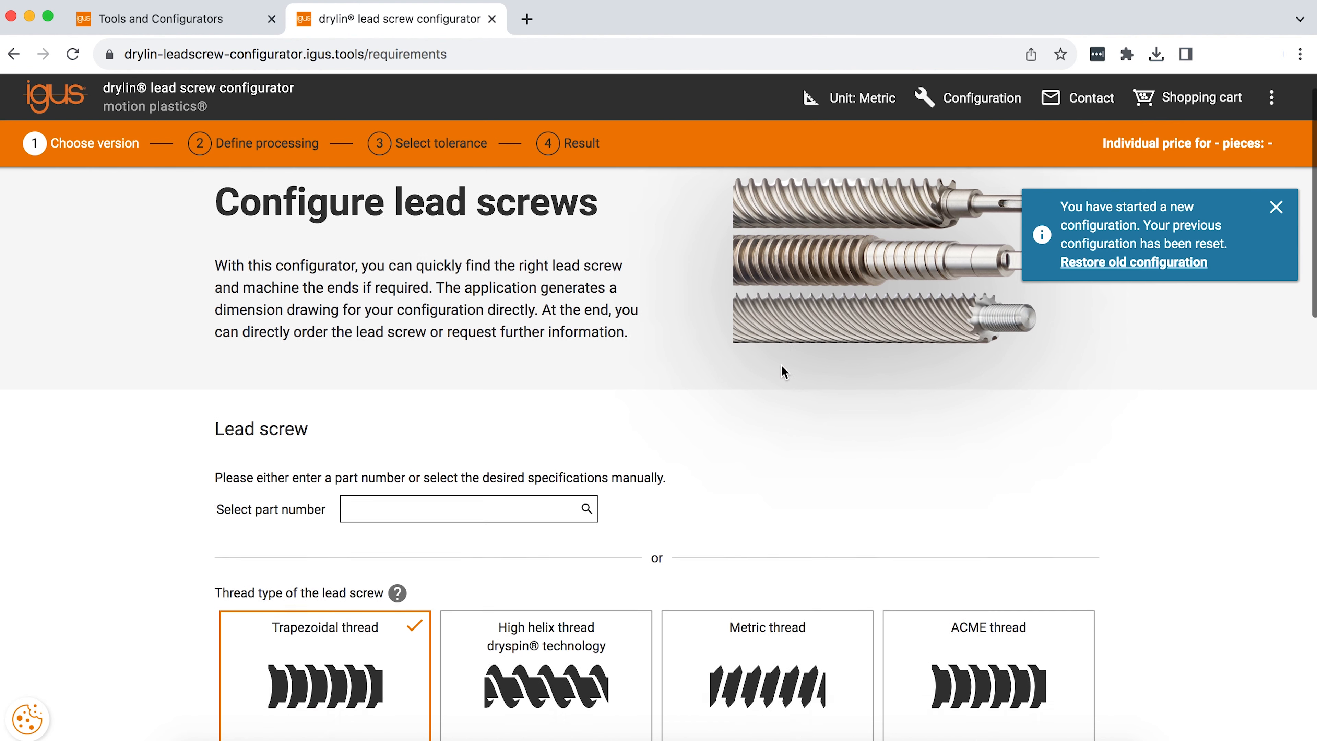
{"action": "scroll", "coordinate": [784, 372], "scroll_direction": "down", "scroll_amount": 6}
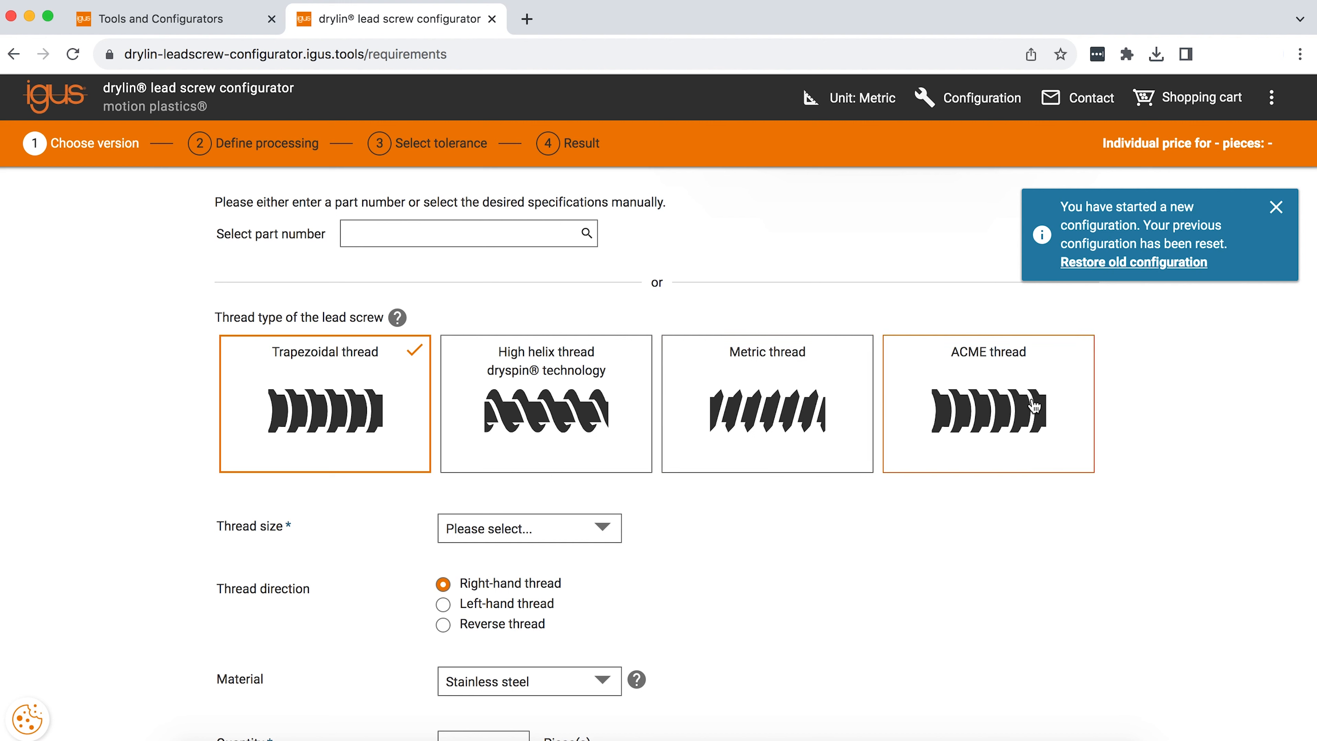
{"action": "left_click", "coordinate": [597, 404]}
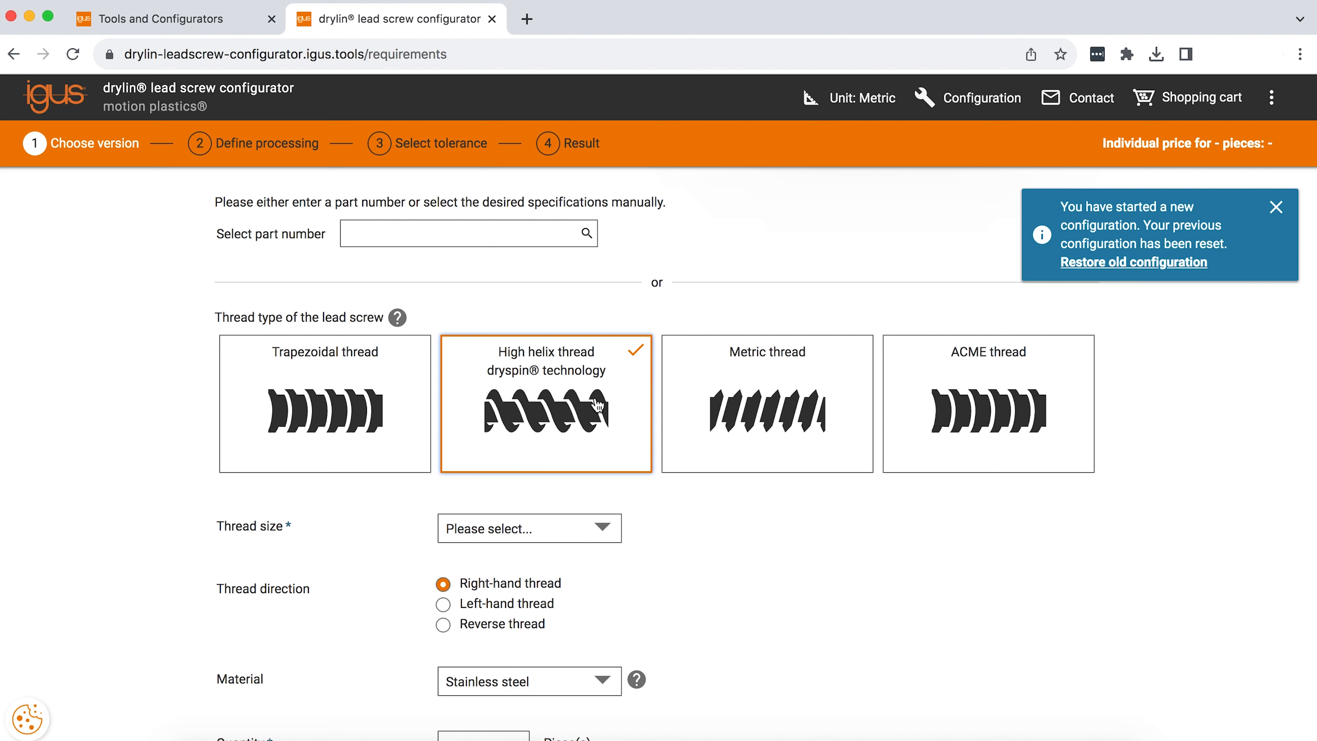
{"action": "left_click", "coordinate": [564, 528]}
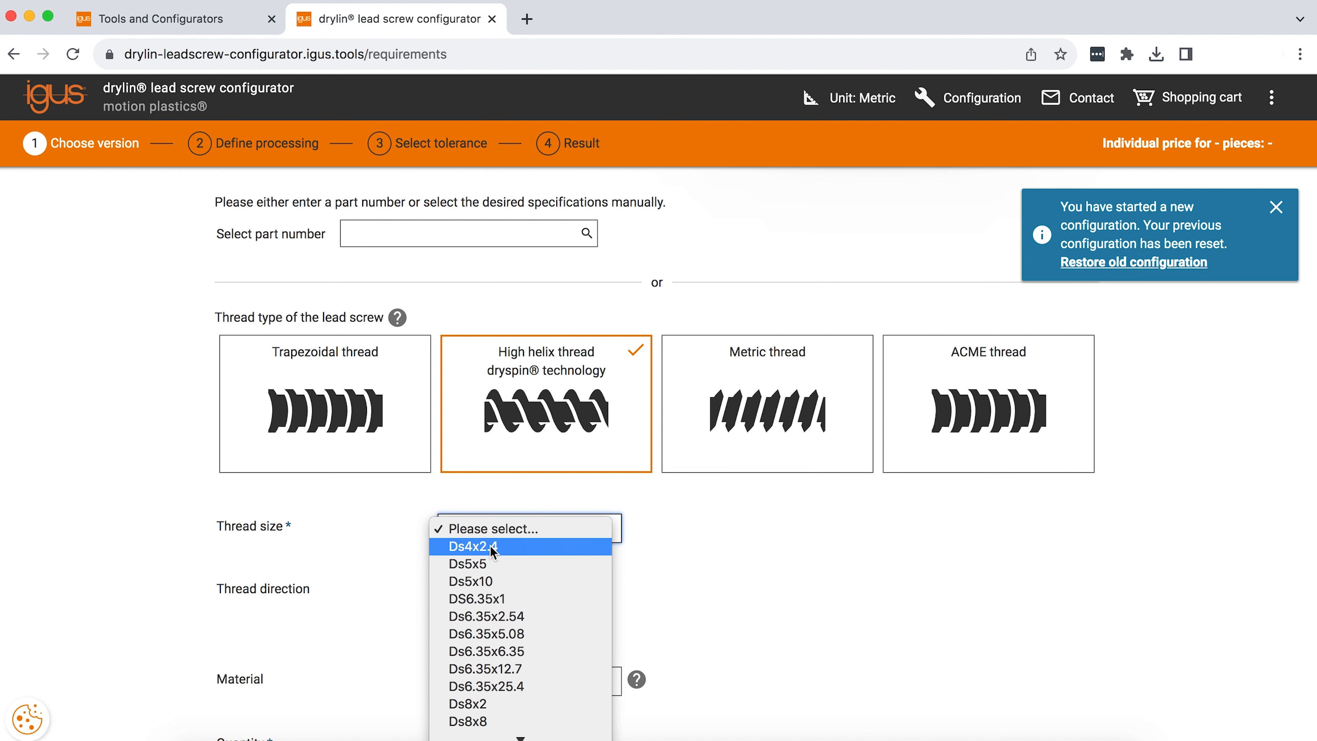
{"action": "scroll", "coordinate": [490, 548], "scroll_direction": "down", "scroll_amount": 5}
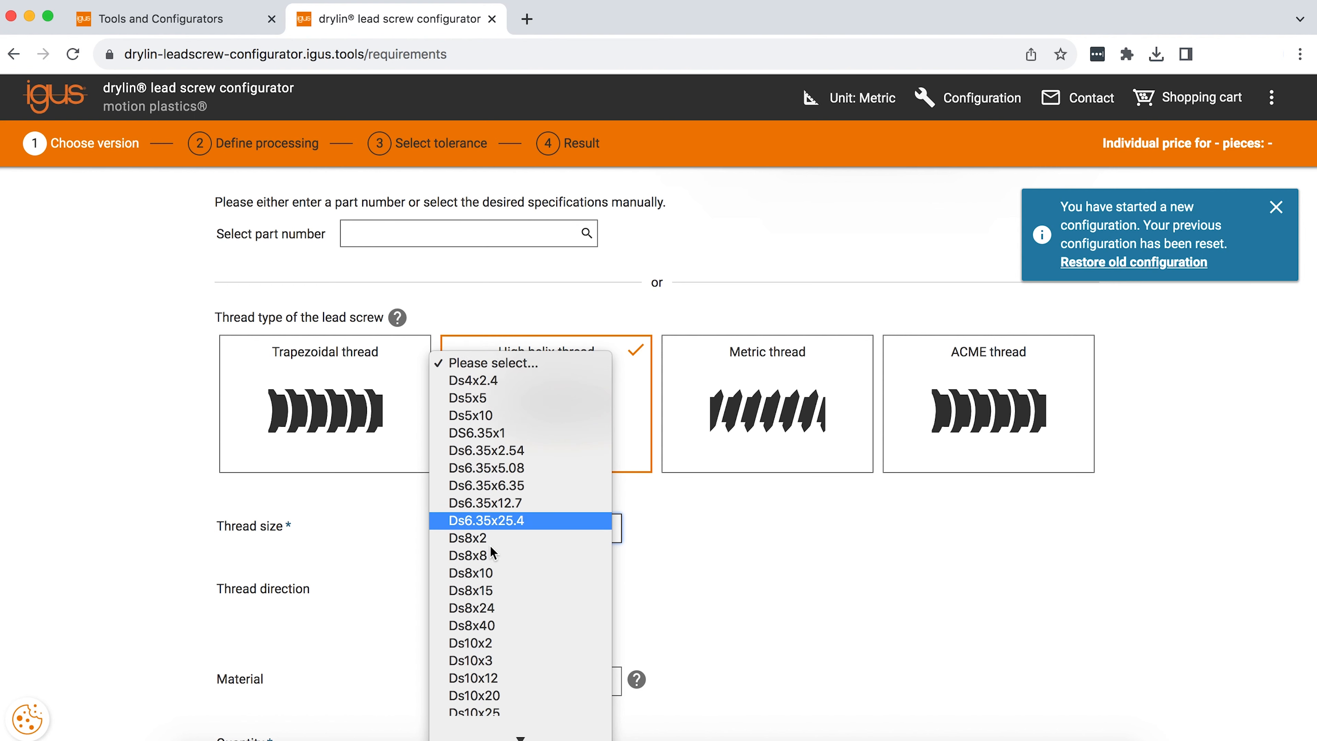
{"action": "scroll", "coordinate": [490, 545], "scroll_direction": "down", "scroll_amount": 3}
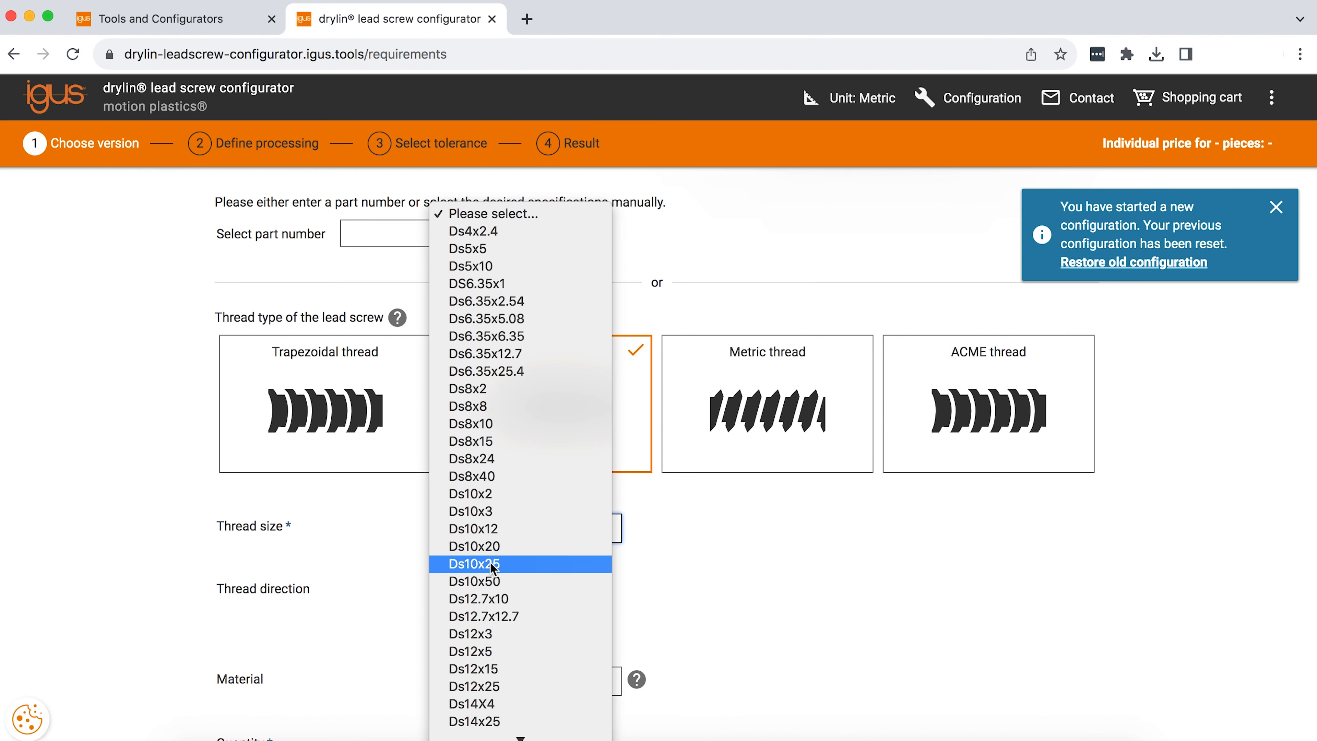
{"action": "left_click", "coordinate": [490, 686]}
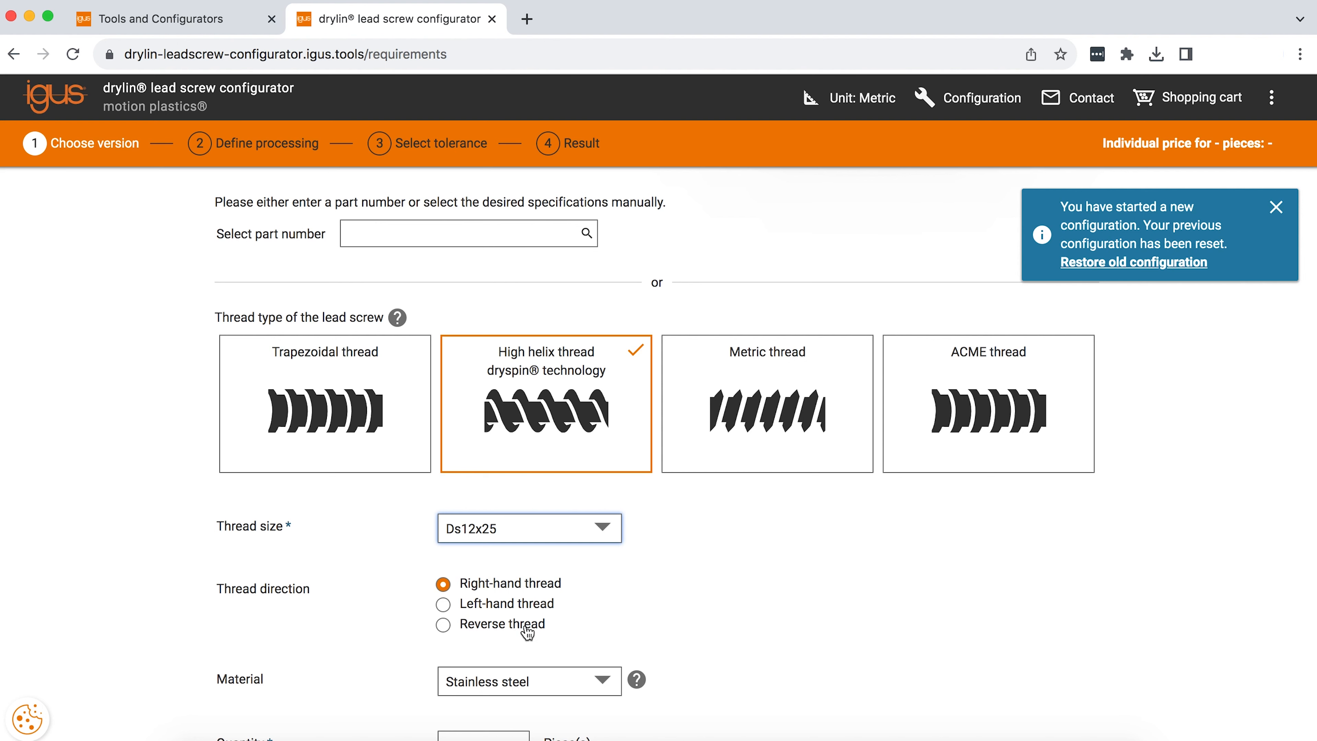
Review the material options, keeping stainless steel, and set the quantity to 1 piece.
{"action": "scroll", "coordinate": [528, 632], "scroll_direction": "down", "scroll_amount": 5}
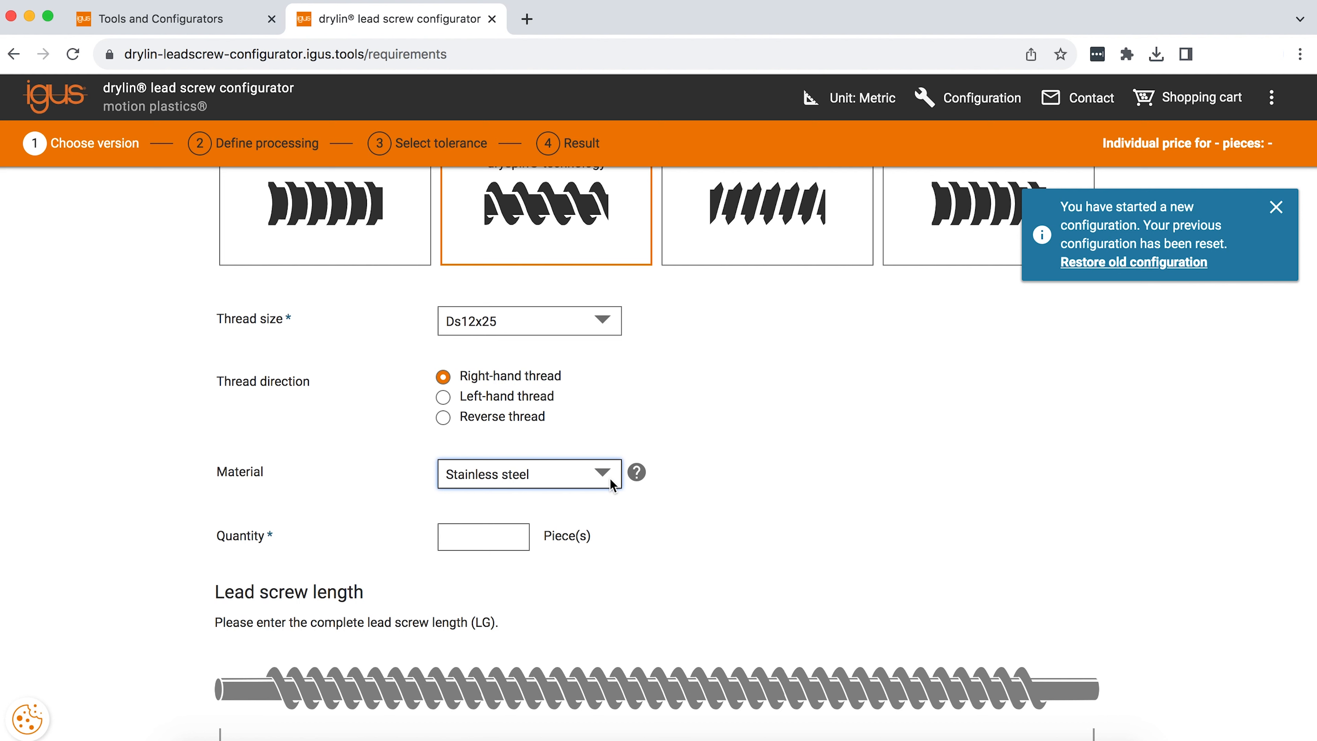
{"action": "left_click", "coordinate": [610, 478]}
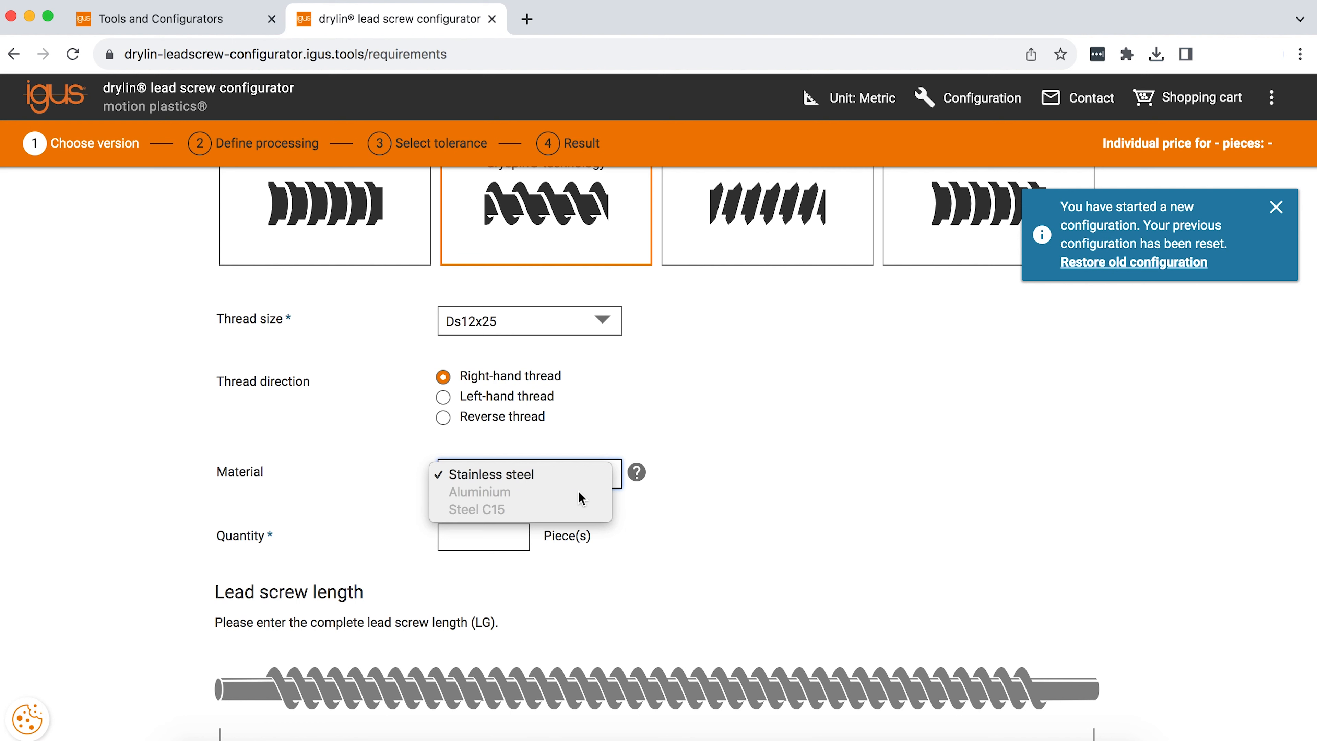
{"action": "left_click", "coordinate": [615, 571]}
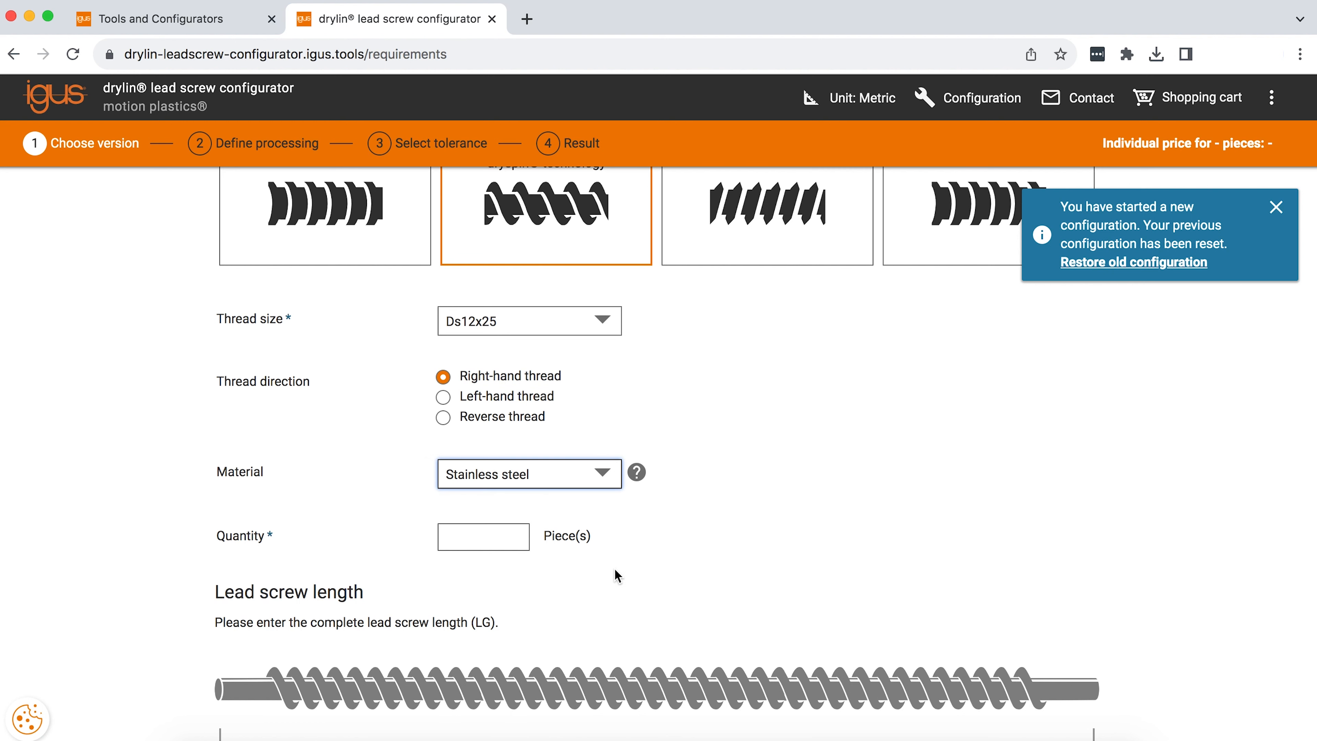
{"action": "left_click", "coordinate": [496, 539]}
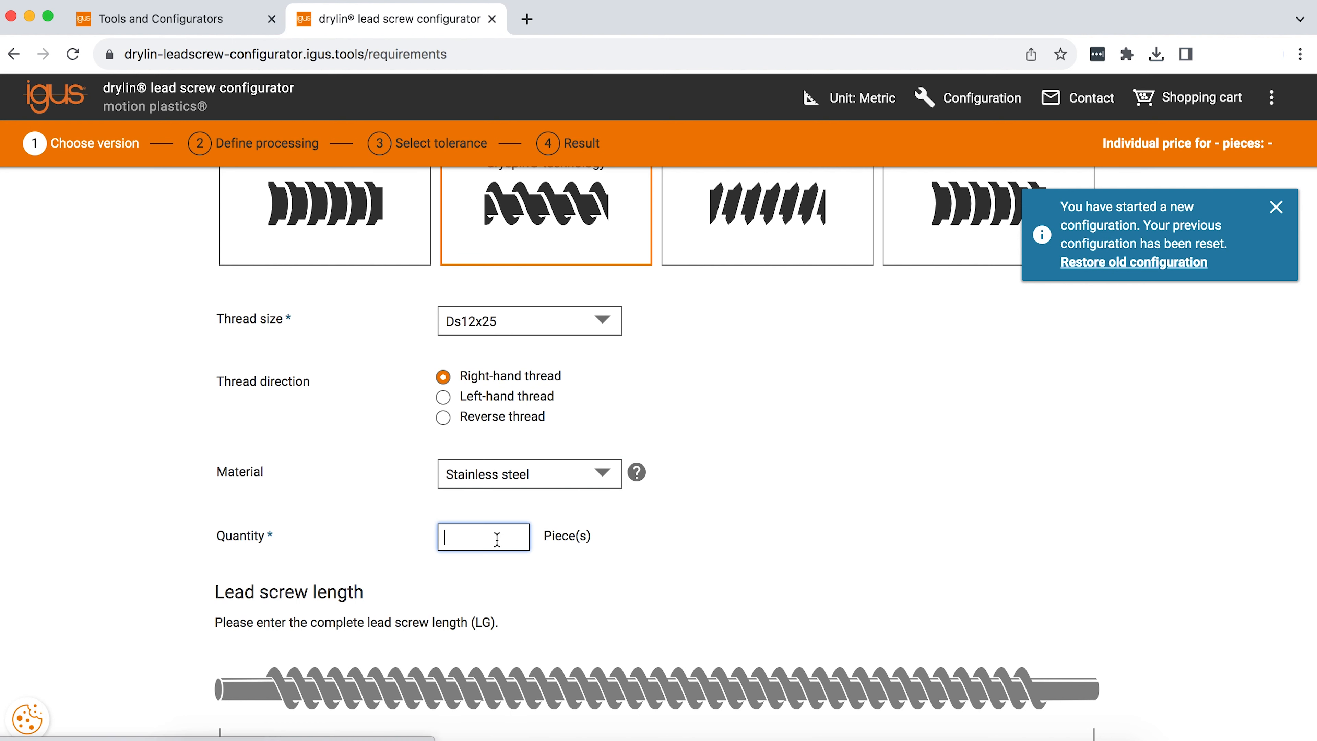
{"action": "type", "text": "1"}
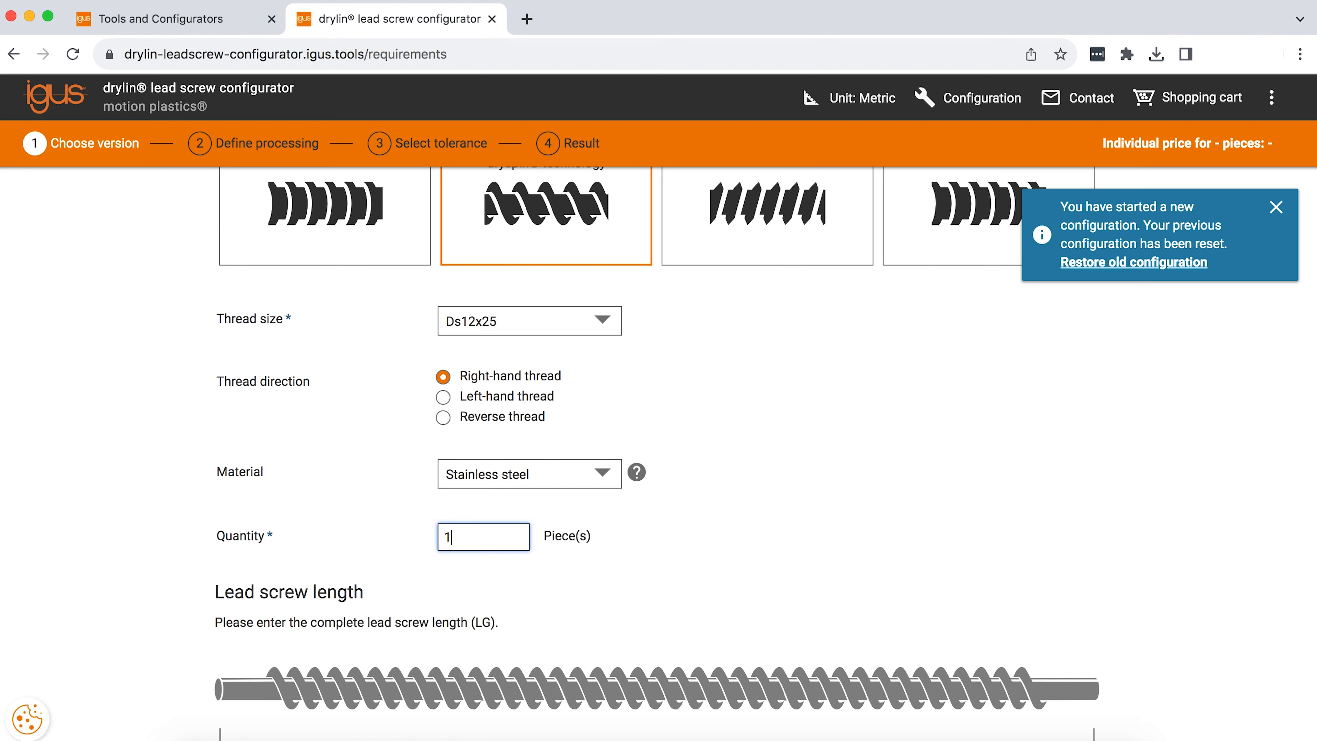
Set the lead screw length LG to 500 mm, accept the igus disclaimer and proceed to the processing definition.
{"action": "scroll", "coordinate": [658, 451], "scroll_direction": "down", "scroll_amount": 6}
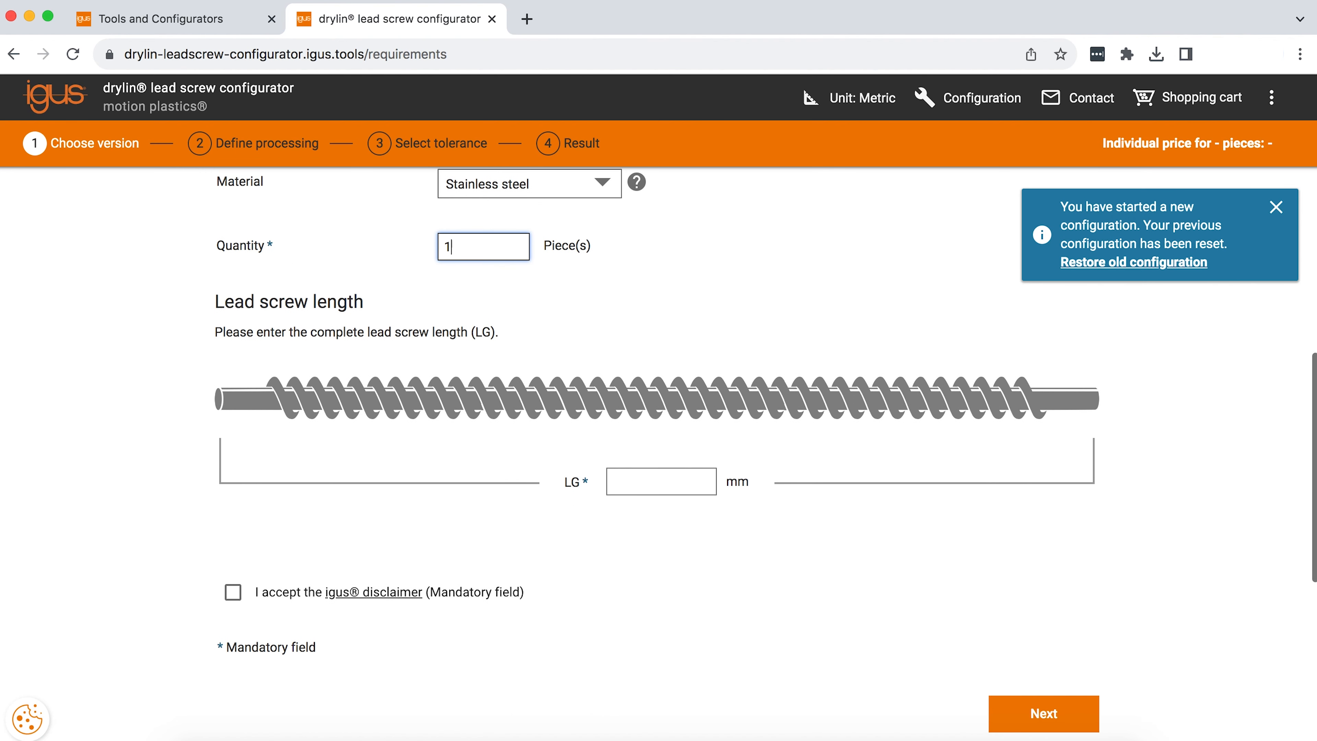
{"action": "left_click", "coordinate": [673, 481]}
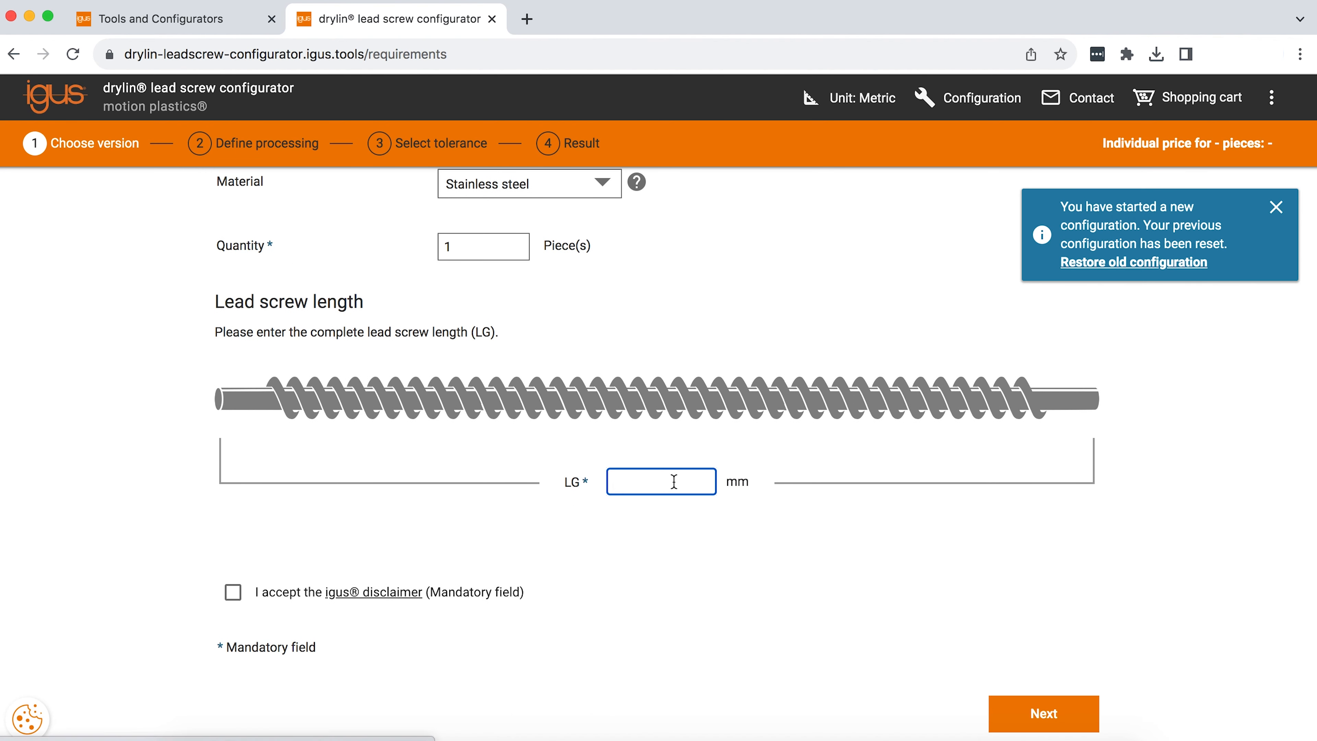
{"action": "type", "text": "500"}
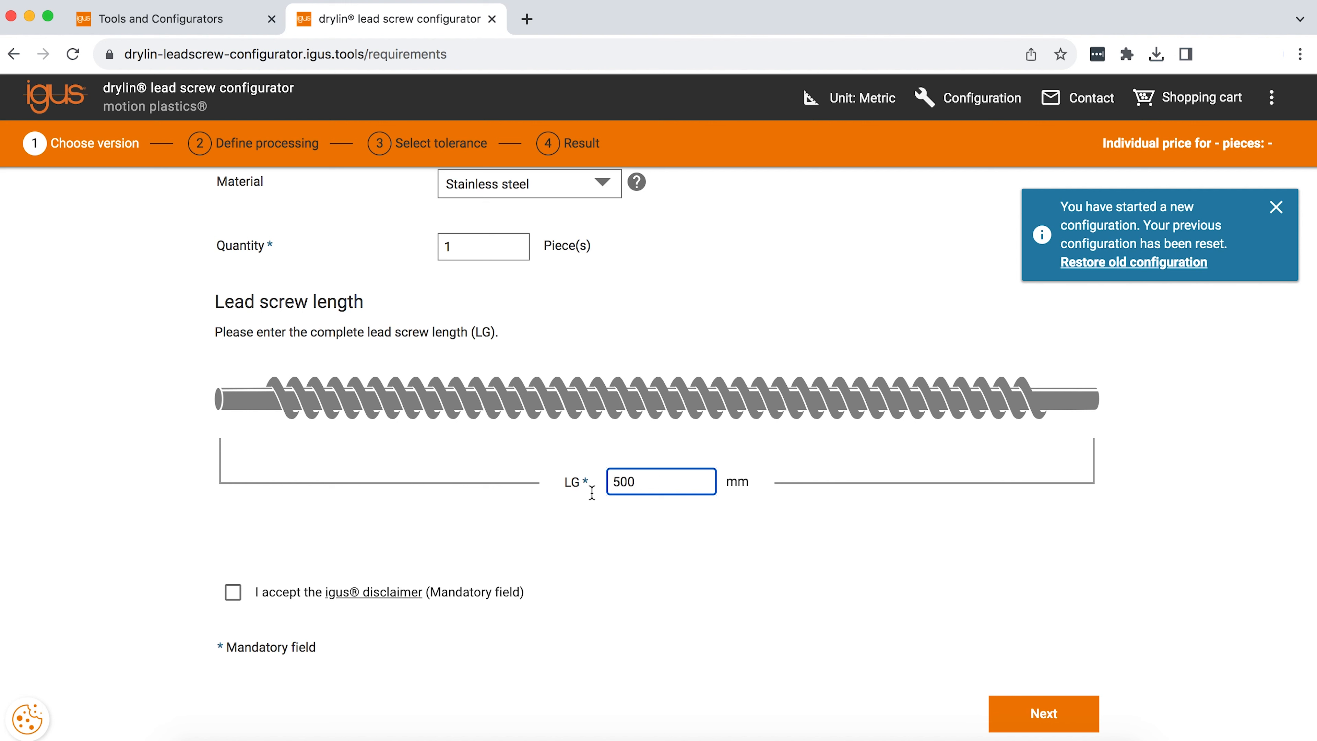
{"action": "left_click", "coordinate": [233, 592]}
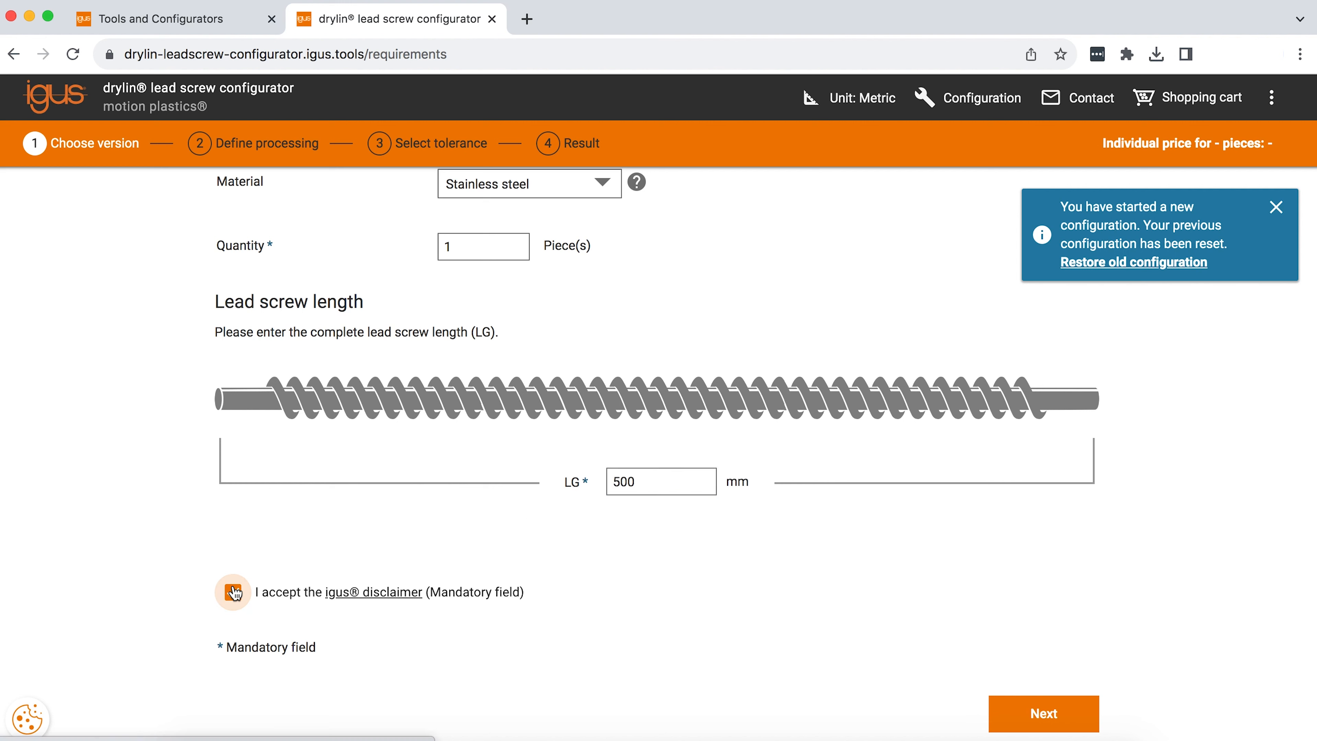
{"action": "left_click", "coordinate": [1022, 715]}
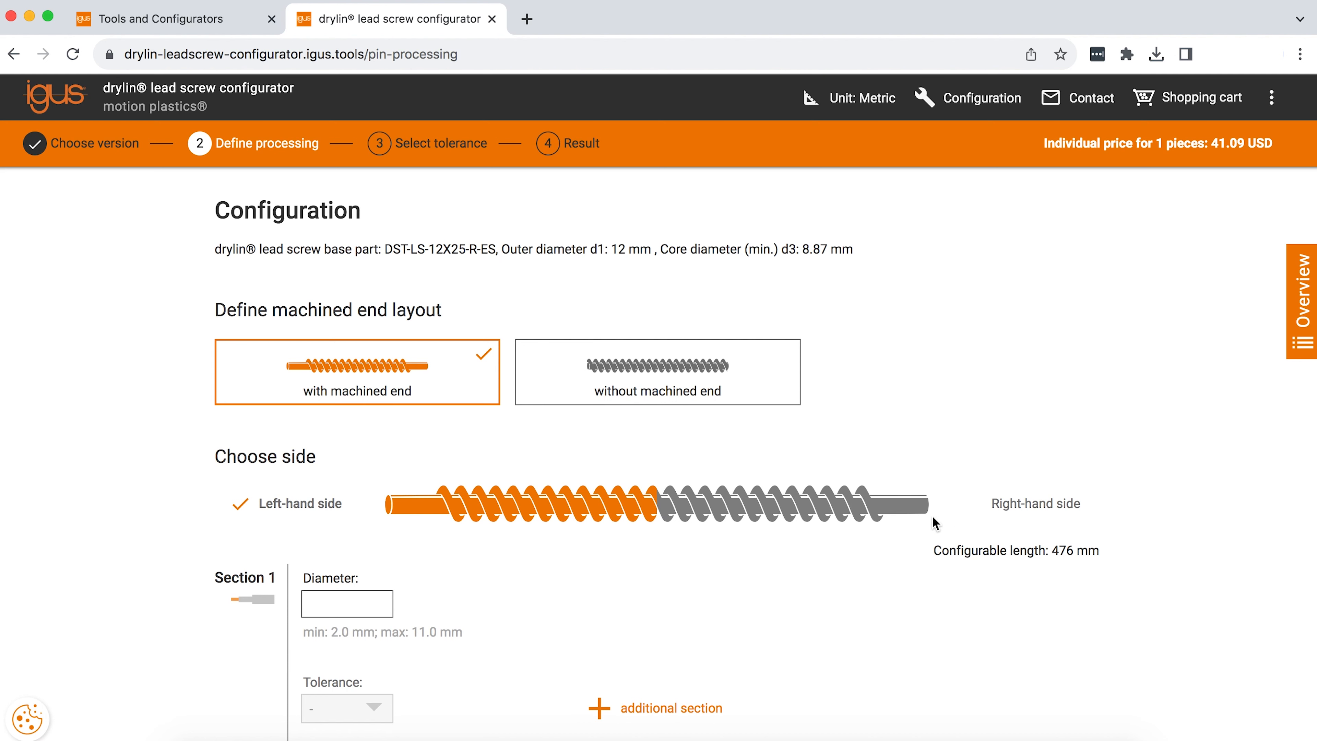
Define section 1 of the left-hand machined end with diameter 8 mm, tolerance h9 and length 10 mm.
{"action": "left_click", "coordinate": [921, 520]}
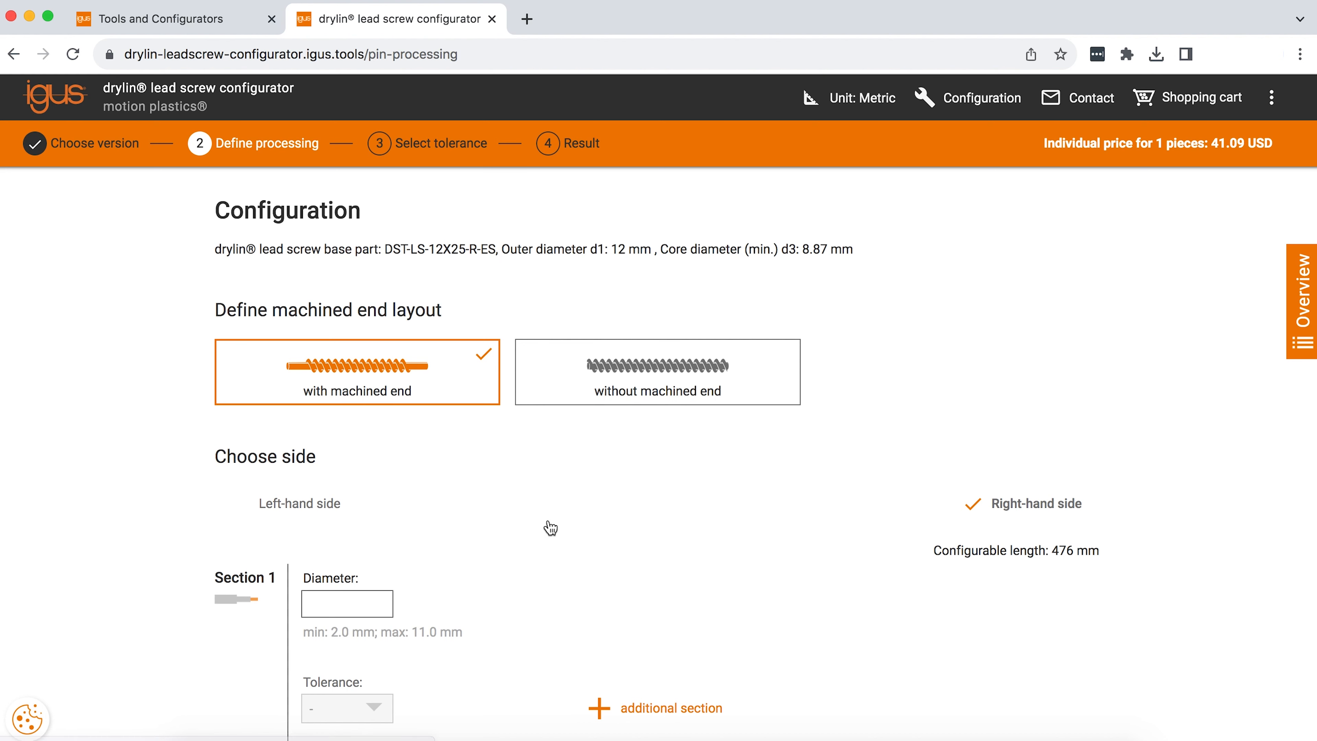
{"action": "left_click", "coordinate": [476, 507]}
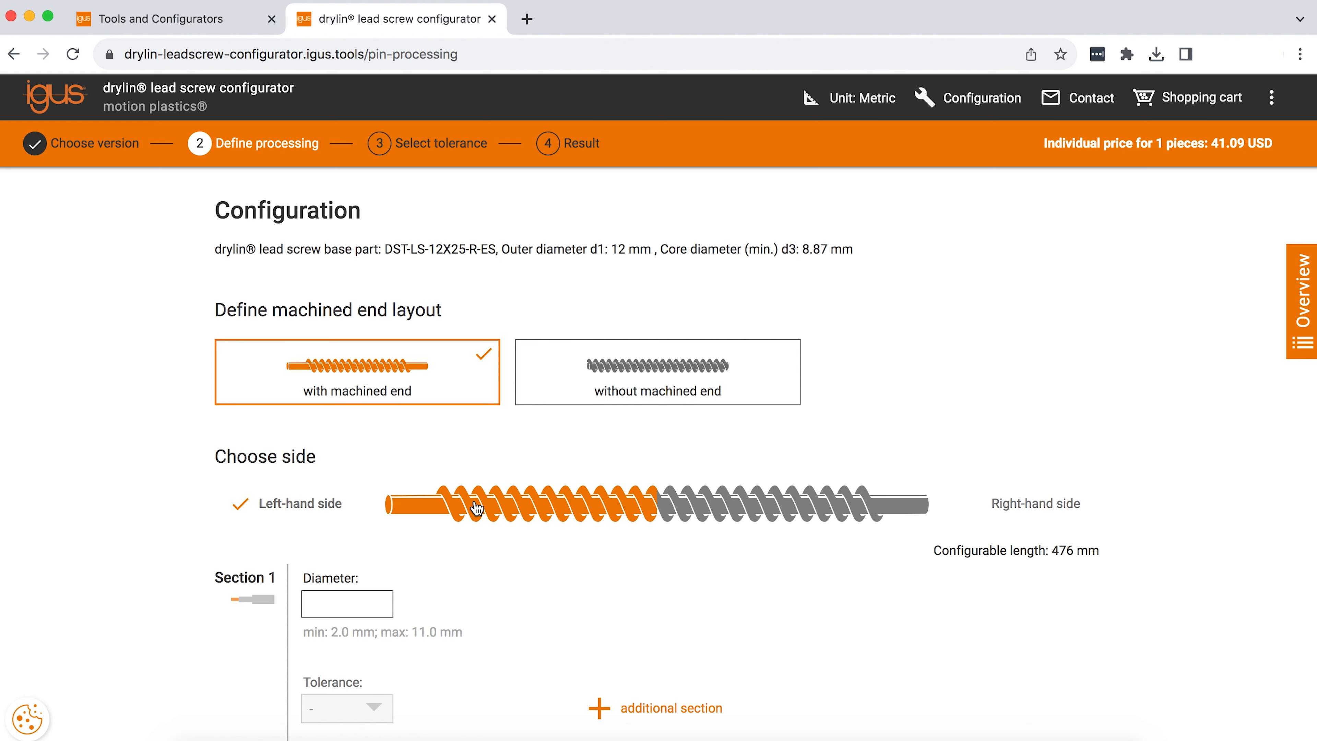
{"action": "scroll", "coordinate": [476, 507], "scroll_direction": "down", "scroll_amount": 3}
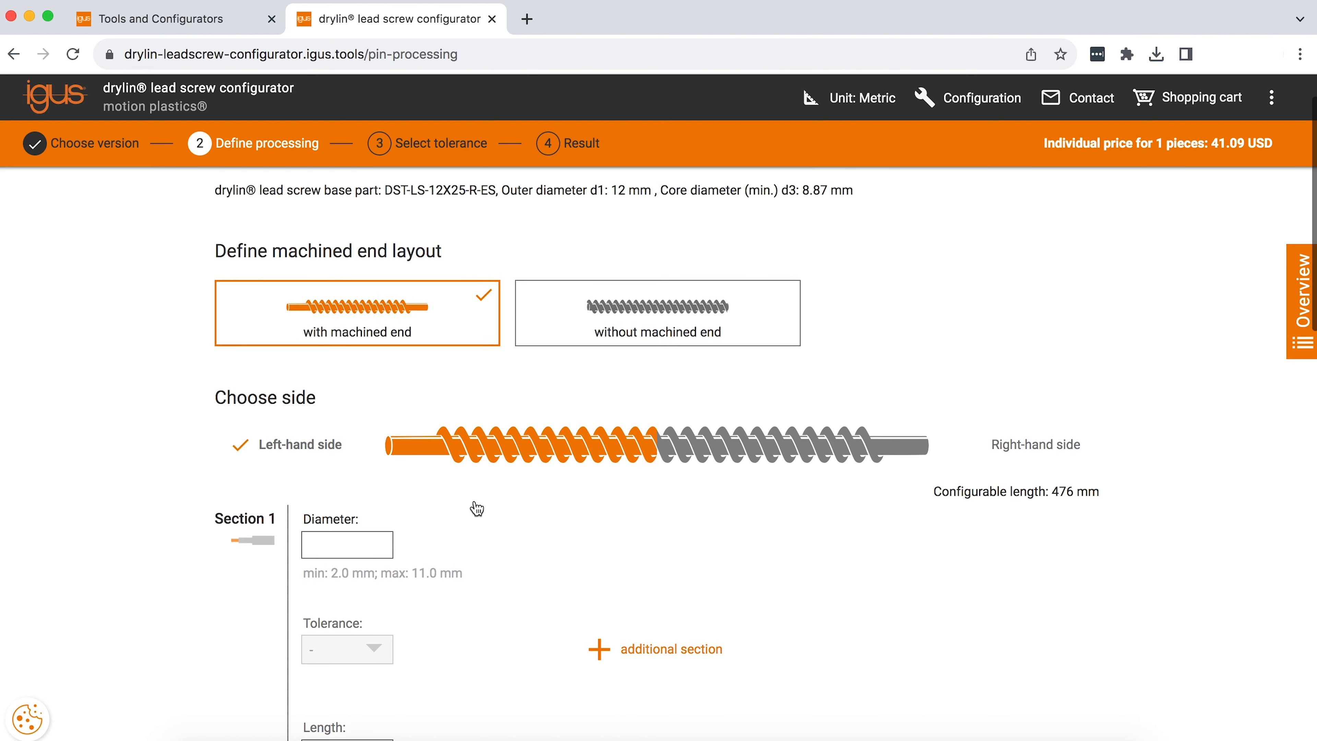
{"action": "scroll", "coordinate": [477, 507], "scroll_direction": "down", "scroll_amount": 2}
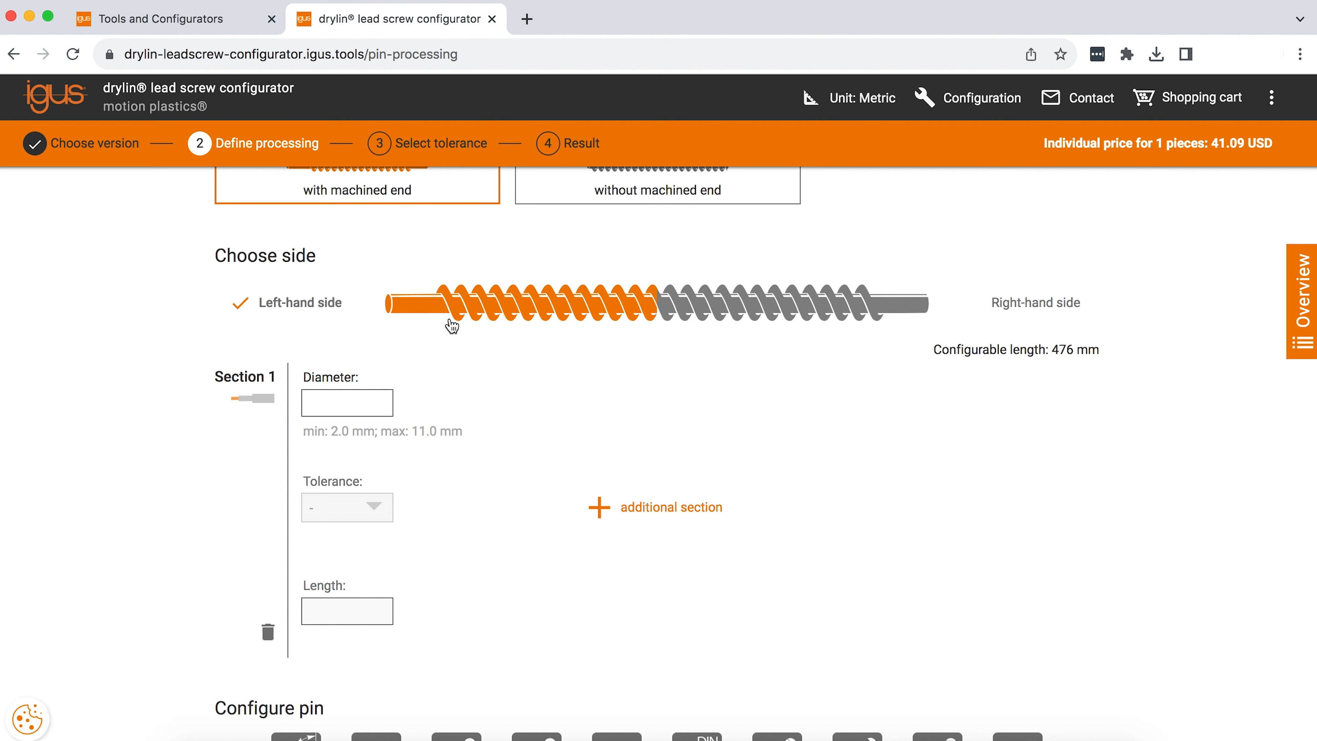
{"action": "left_click", "coordinate": [352, 397]}
{"action": "type", "text": "8"}
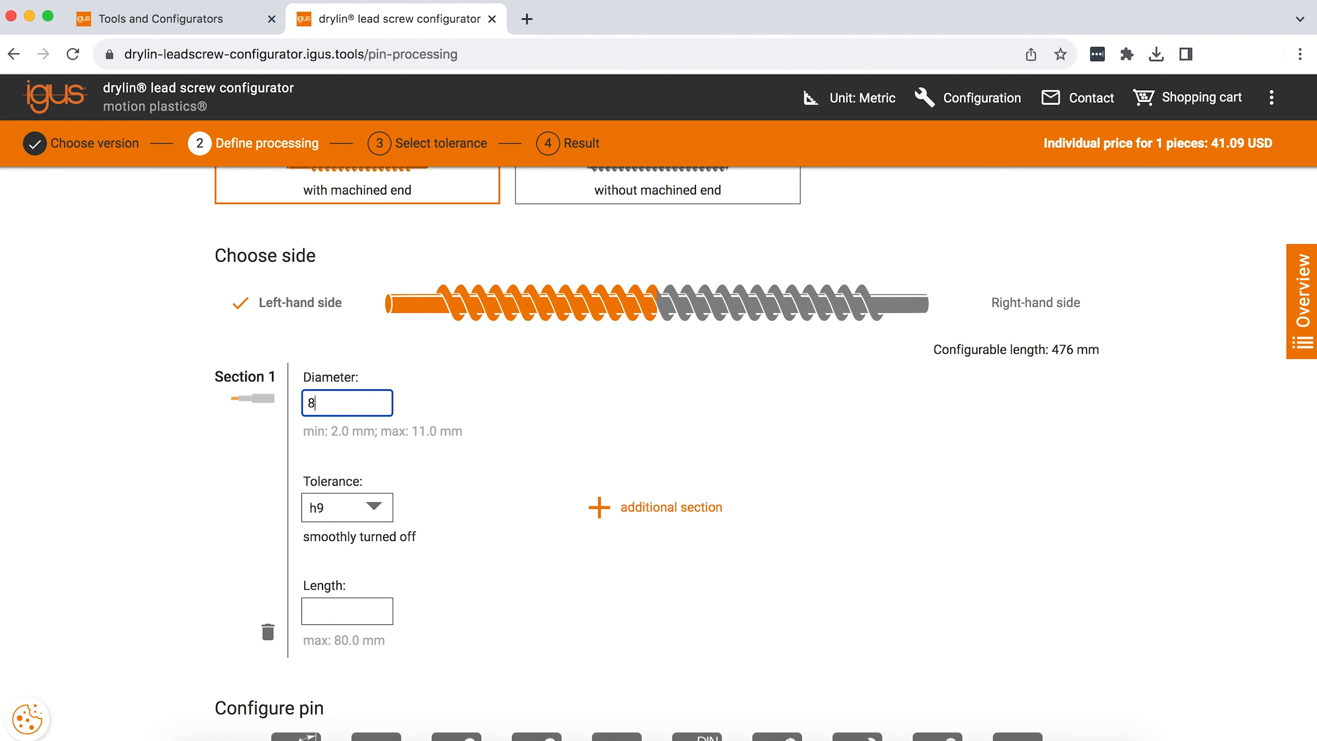
{"action": "left_click", "coordinate": [333, 506]}
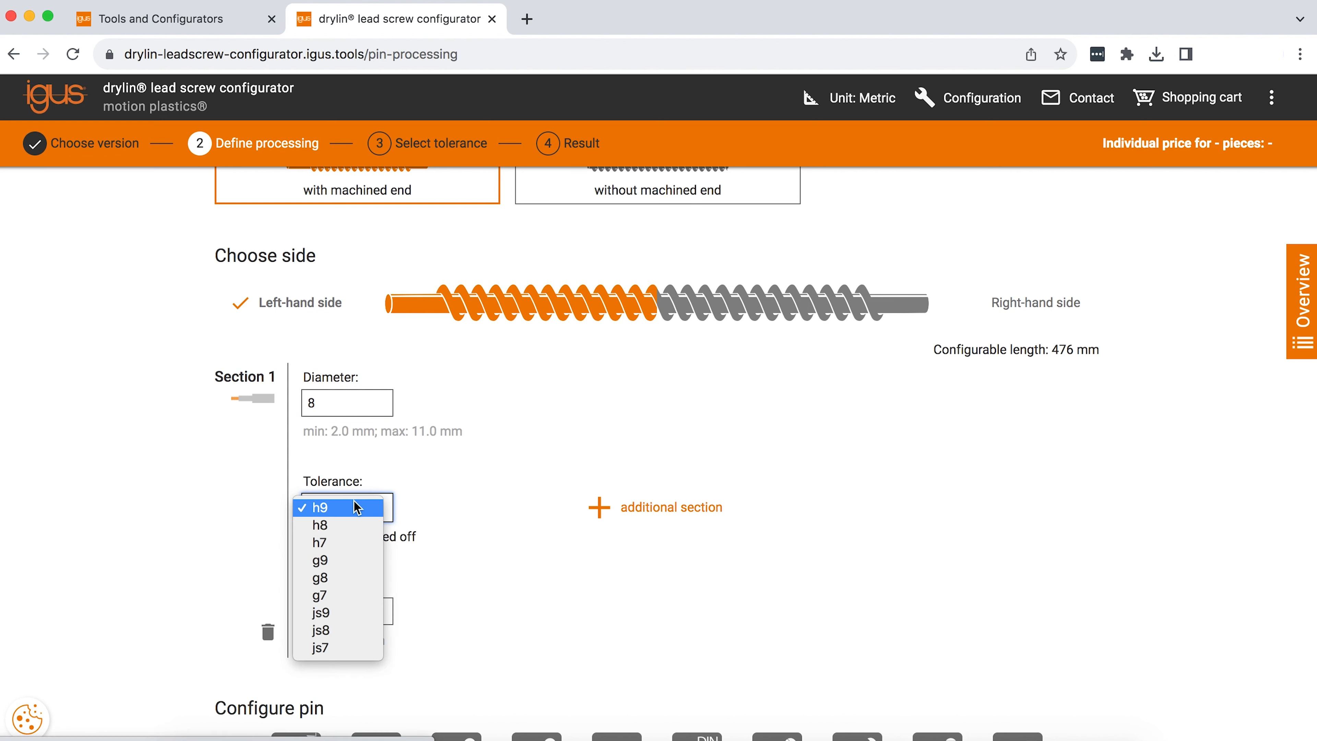
{"action": "left_click", "coordinate": [338, 511]}
{"action": "left_click", "coordinate": [328, 608]}
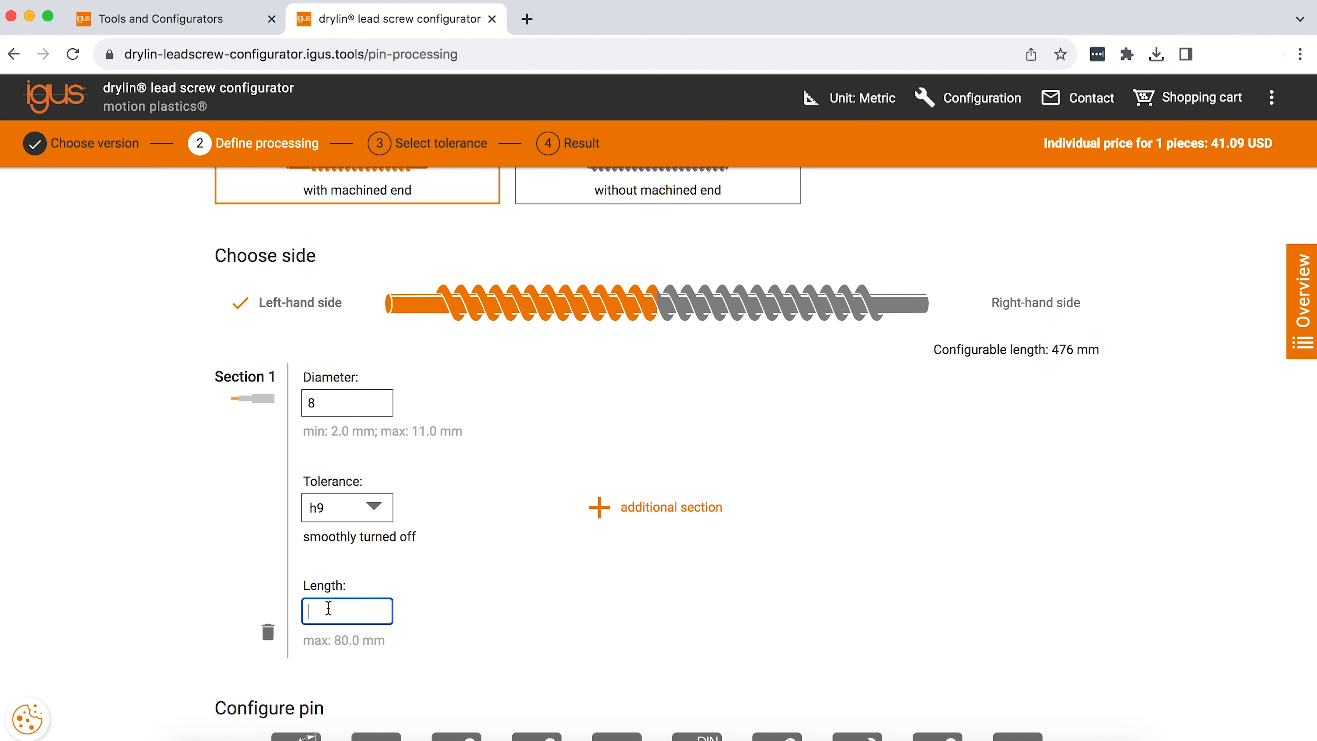
{"action": "type", "text": "10"}
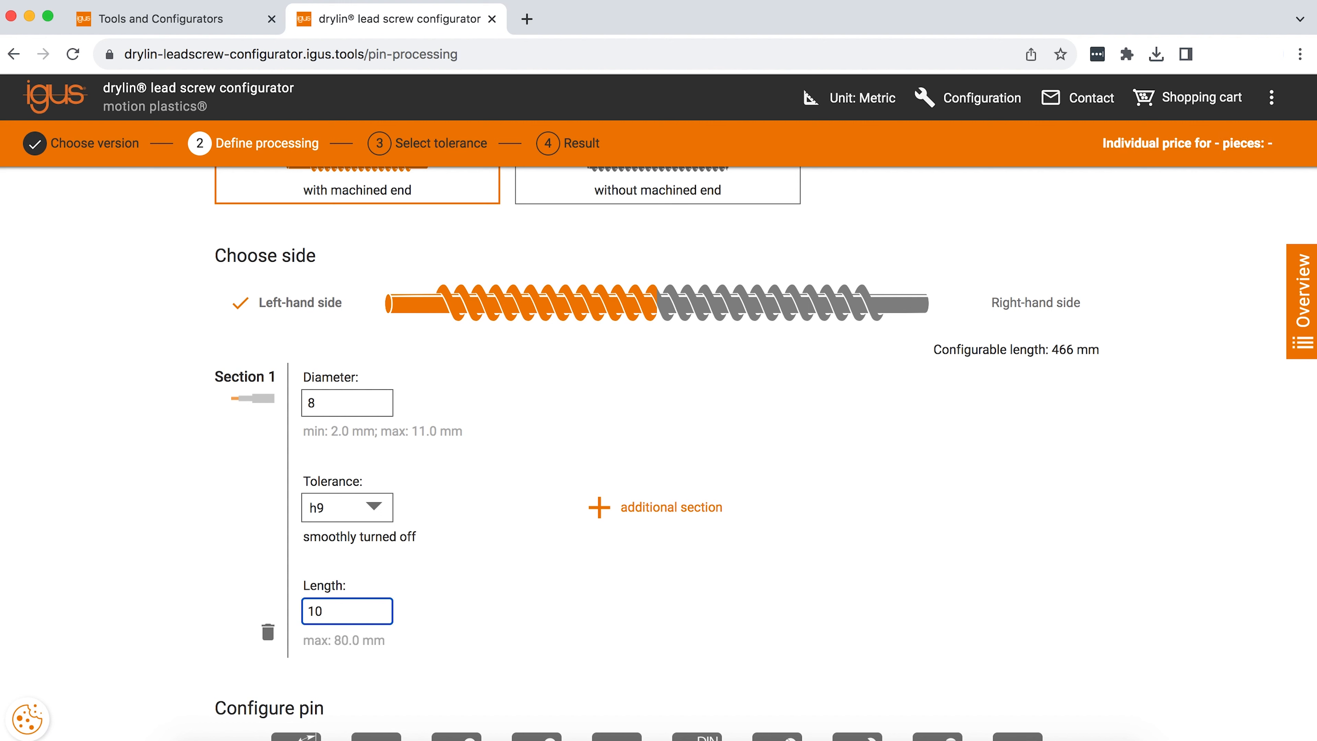
Add a section 2 to the left-hand machined end with diameter 10 mm and length 10 mm.
{"action": "left_click", "coordinate": [597, 508]}
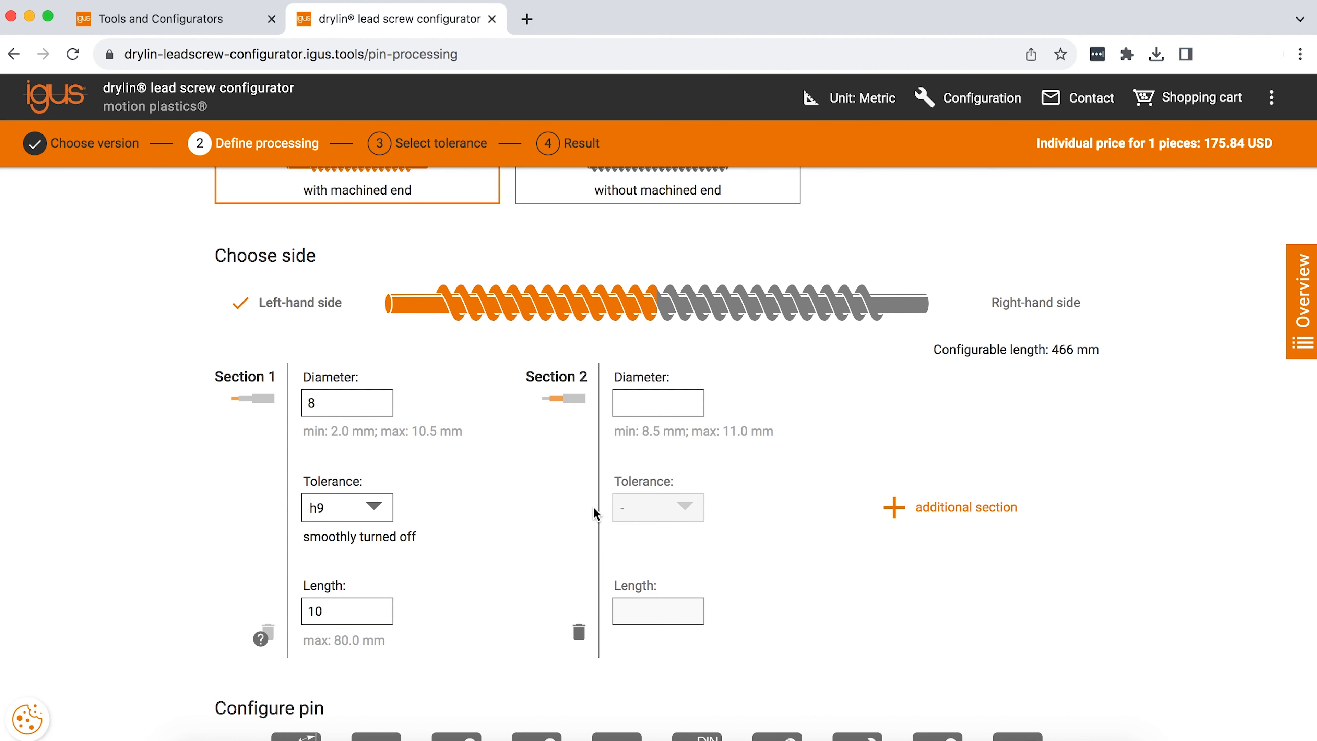
{"action": "left_click", "coordinate": [656, 408]}
{"action": "type", "text": "10"}
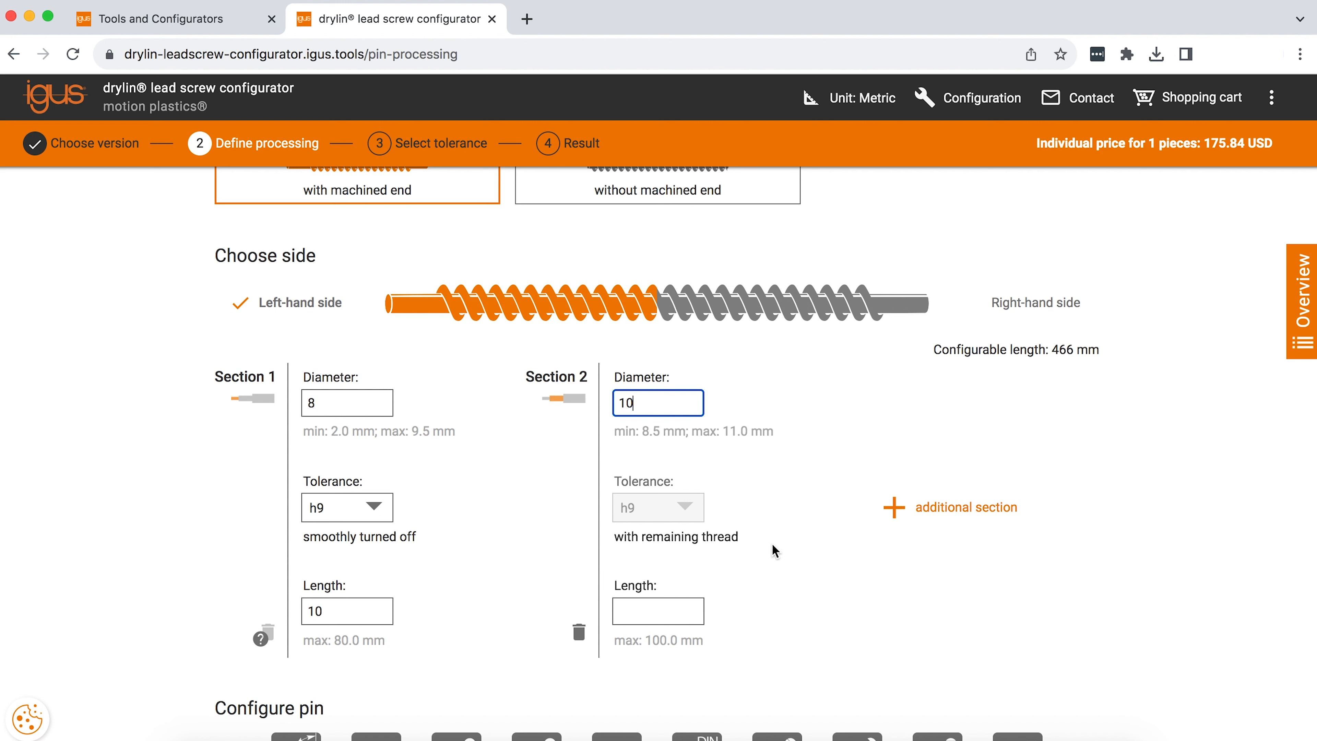
{"action": "left_click", "coordinate": [671, 608]}
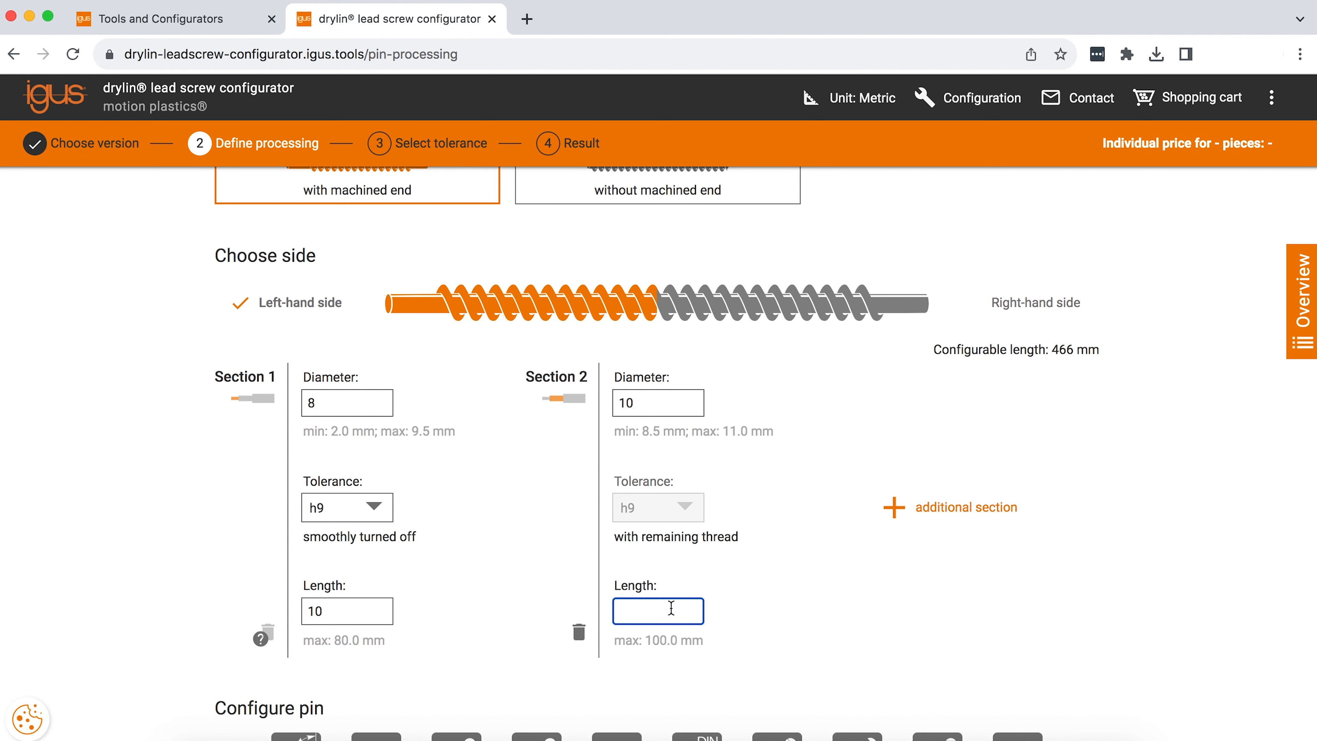
{"action": "type", "text": "10"}
{"action": "scroll", "coordinate": [741, 622], "scroll_direction": "up", "scroll_amount": 1}
{"action": "scroll", "coordinate": [740, 622], "scroll_direction": "down", "scroll_amount": 1}
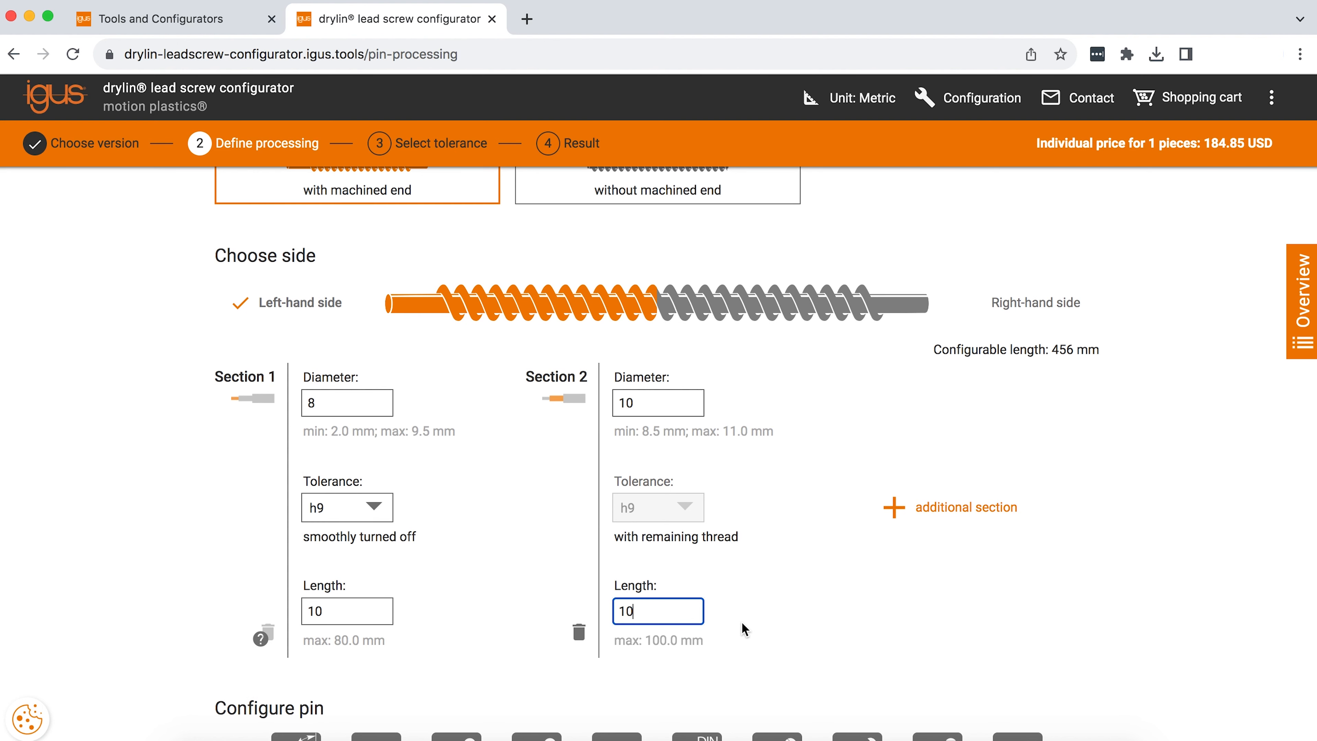
Apply a spanner flat to section 2 with SFA 4 mm, SFL 5 mm and SW 6 mm, and proceed to the tolerance selection.
{"action": "scroll", "coordinate": [741, 622], "scroll_direction": "down", "scroll_amount": 5}
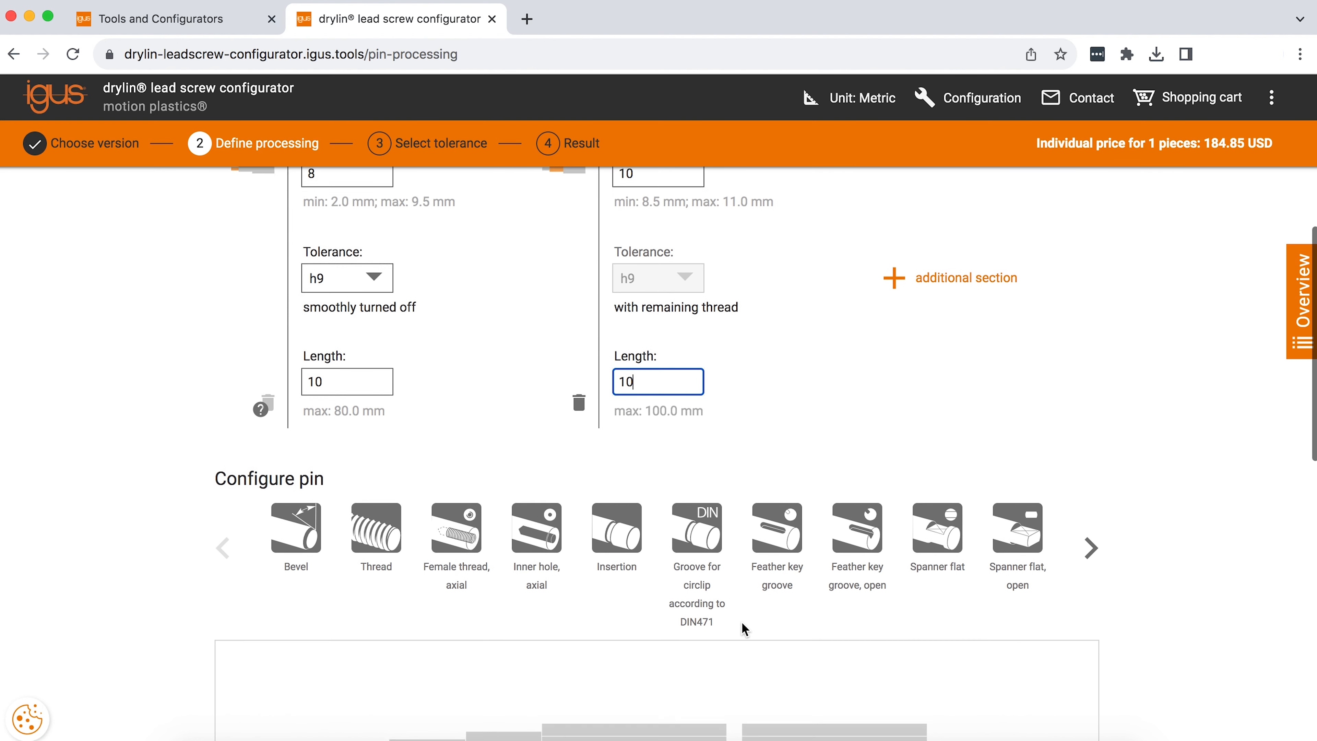
{"action": "scroll", "coordinate": [741, 622], "scroll_direction": "down", "scroll_amount": 3}
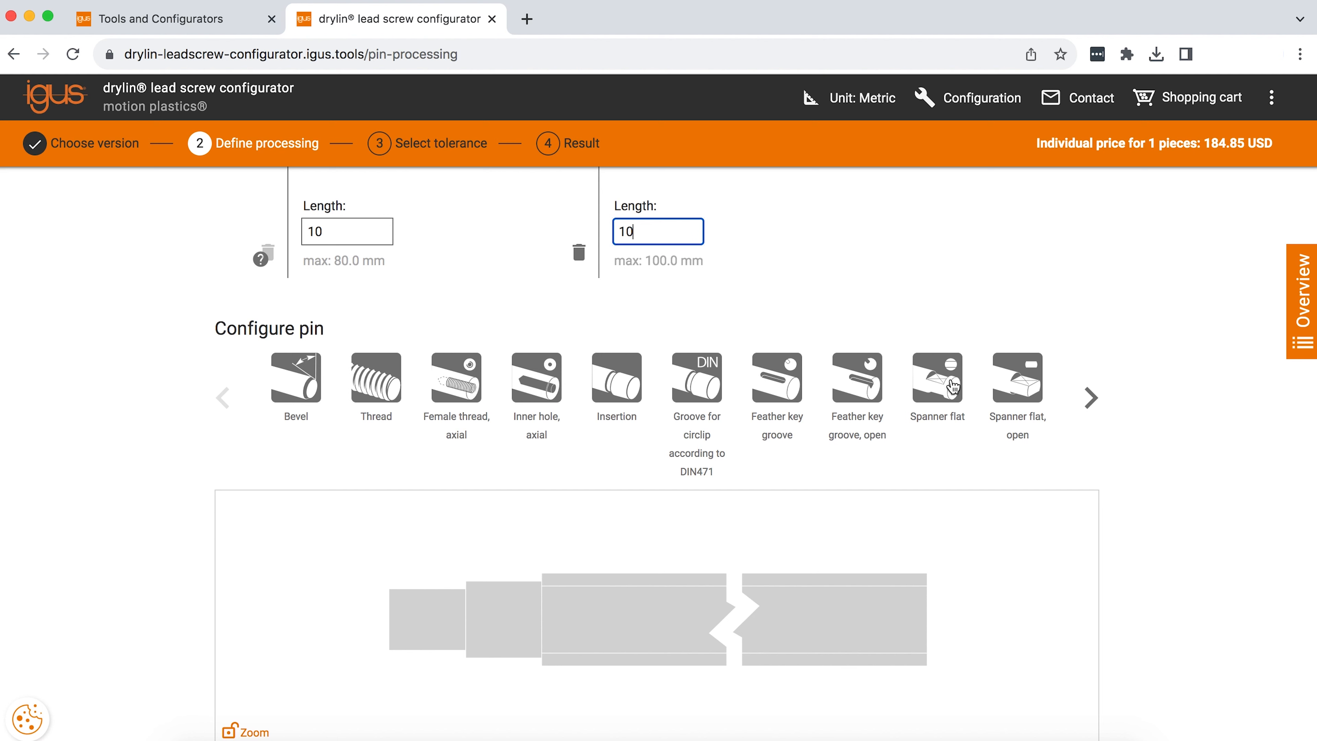
{"action": "mouse_move", "coordinate": [949, 387]}
{"action": "left_mouse_down"}
{"action": "mouse_move", "coordinate": [718, 544]}
{"action": "mouse_move", "coordinate": [513, 627]}
{"action": "left_mouse_up"}
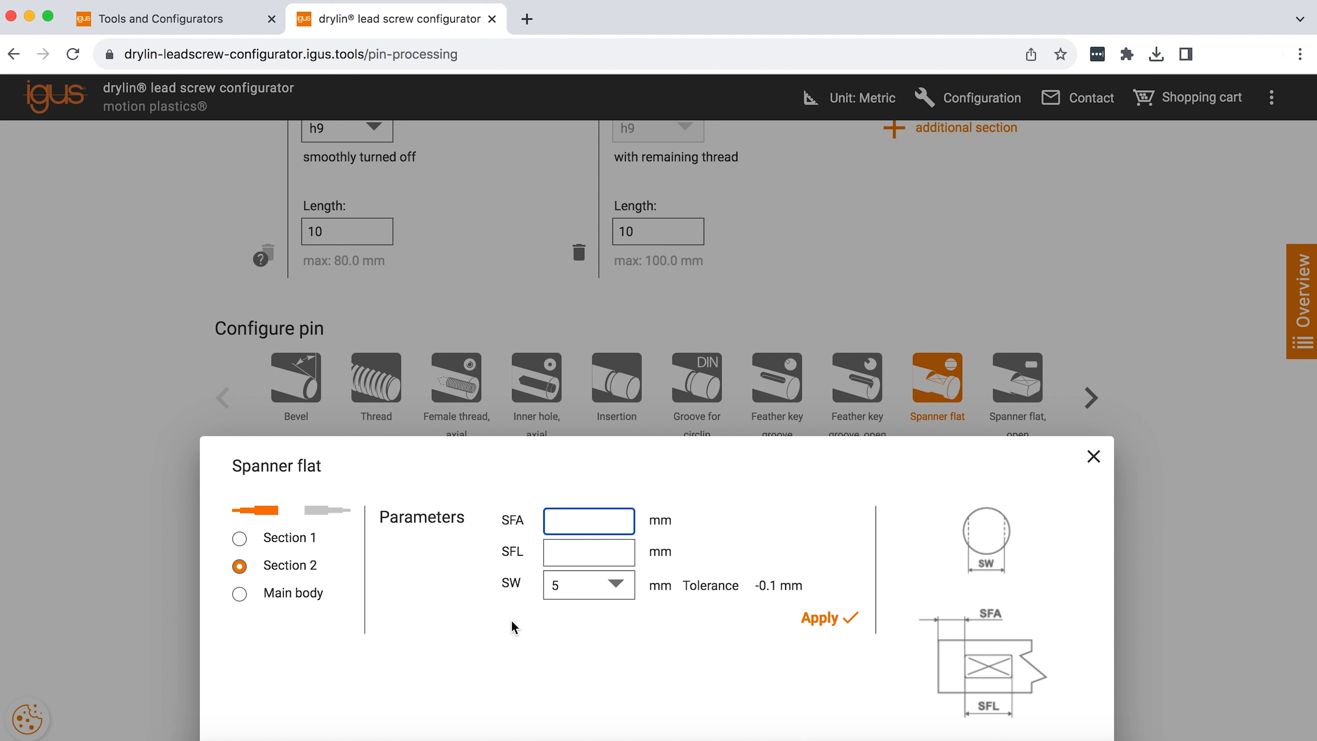
{"action": "type", "text": "4"}
{"action": "left_click", "coordinate": [593, 557]}
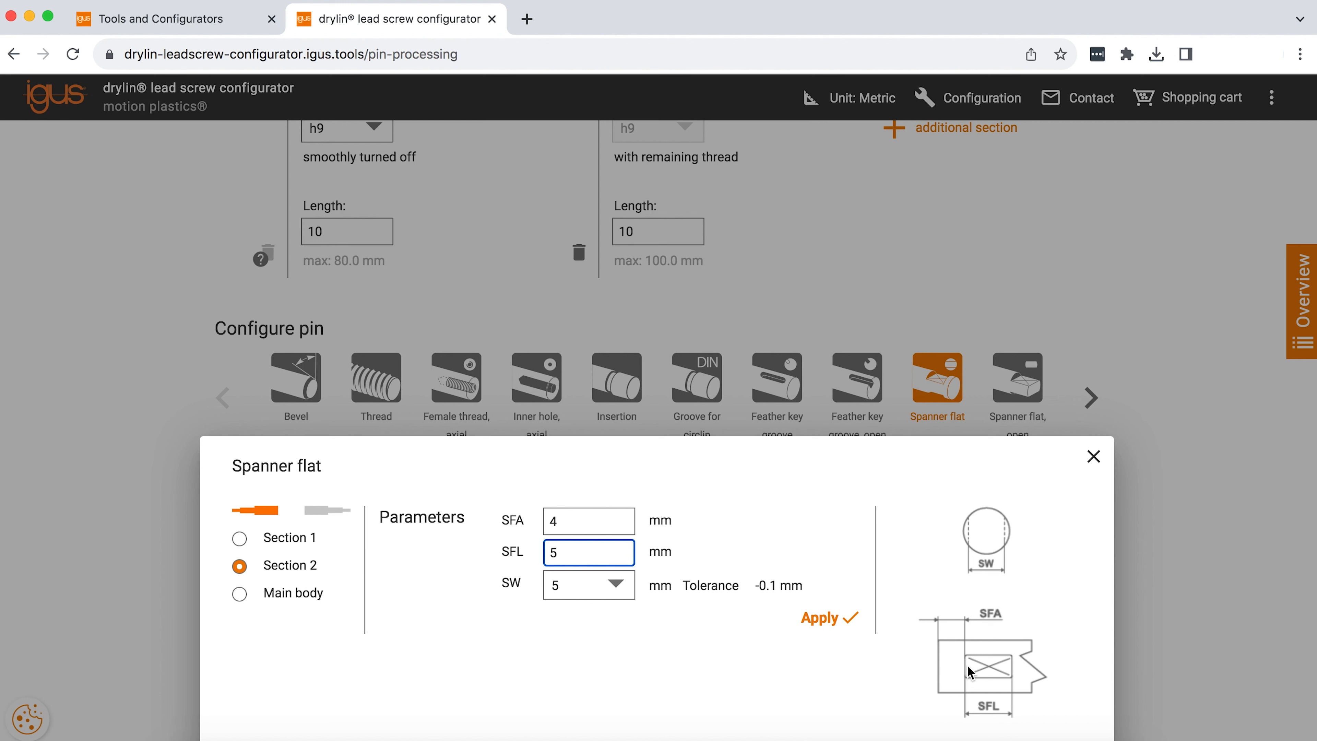
{"action": "left_click", "coordinate": [616, 587]}
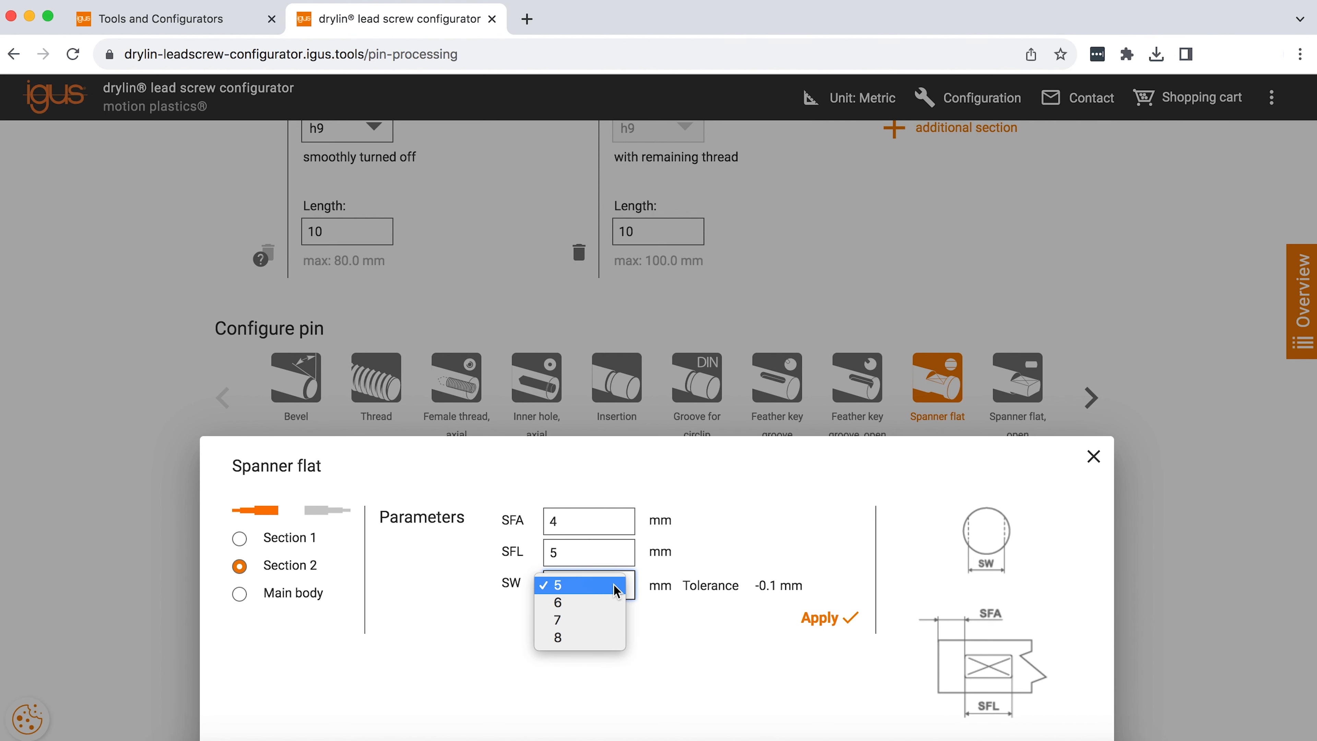
{"action": "left_click", "coordinate": [607, 602]}
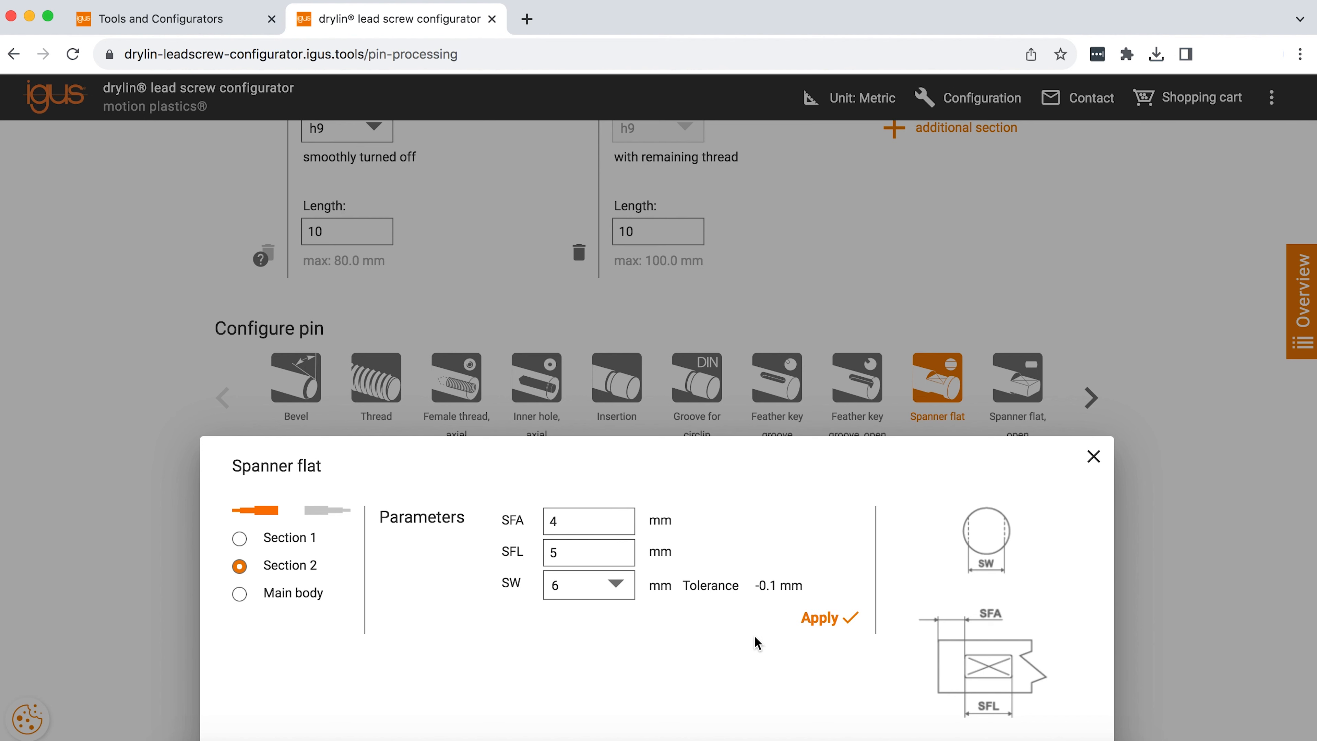
{"action": "left_click", "coordinate": [800, 630]}
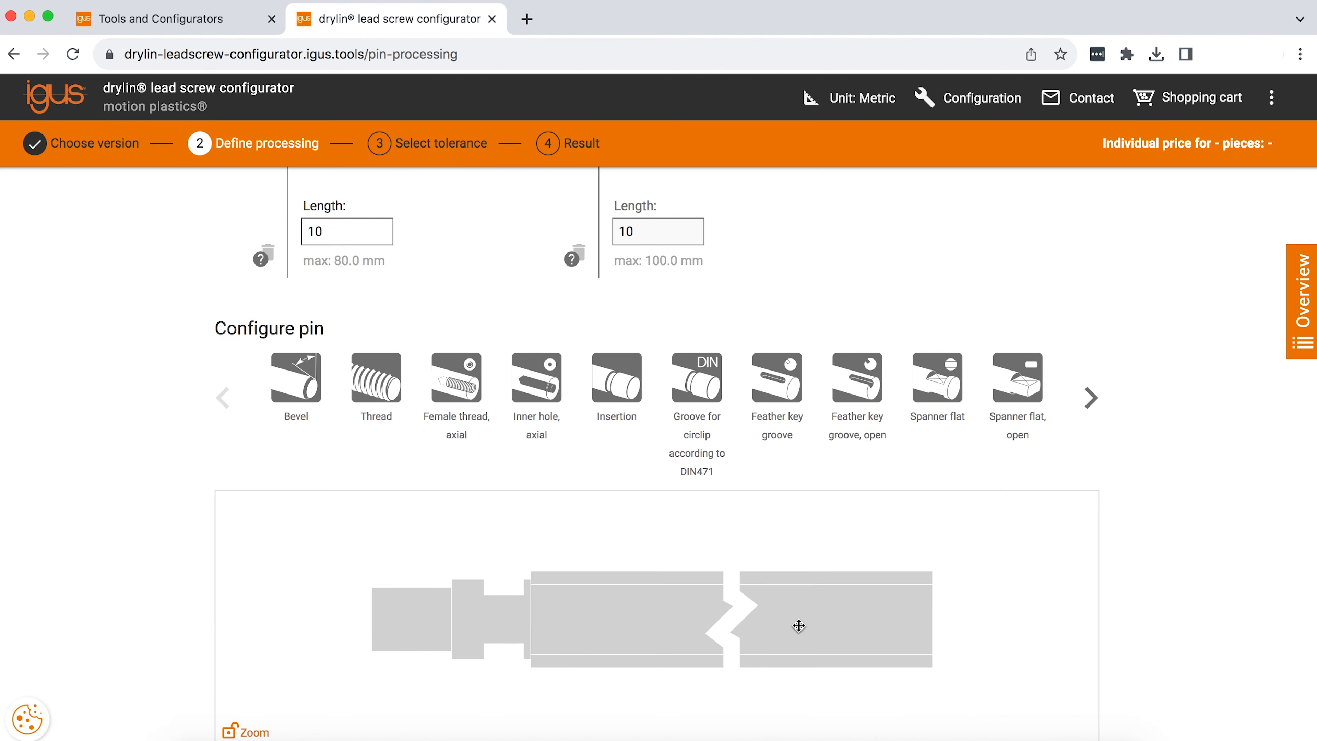
{"action": "scroll", "coordinate": [1239, 610], "scroll_direction": "down", "scroll_amount": 7}
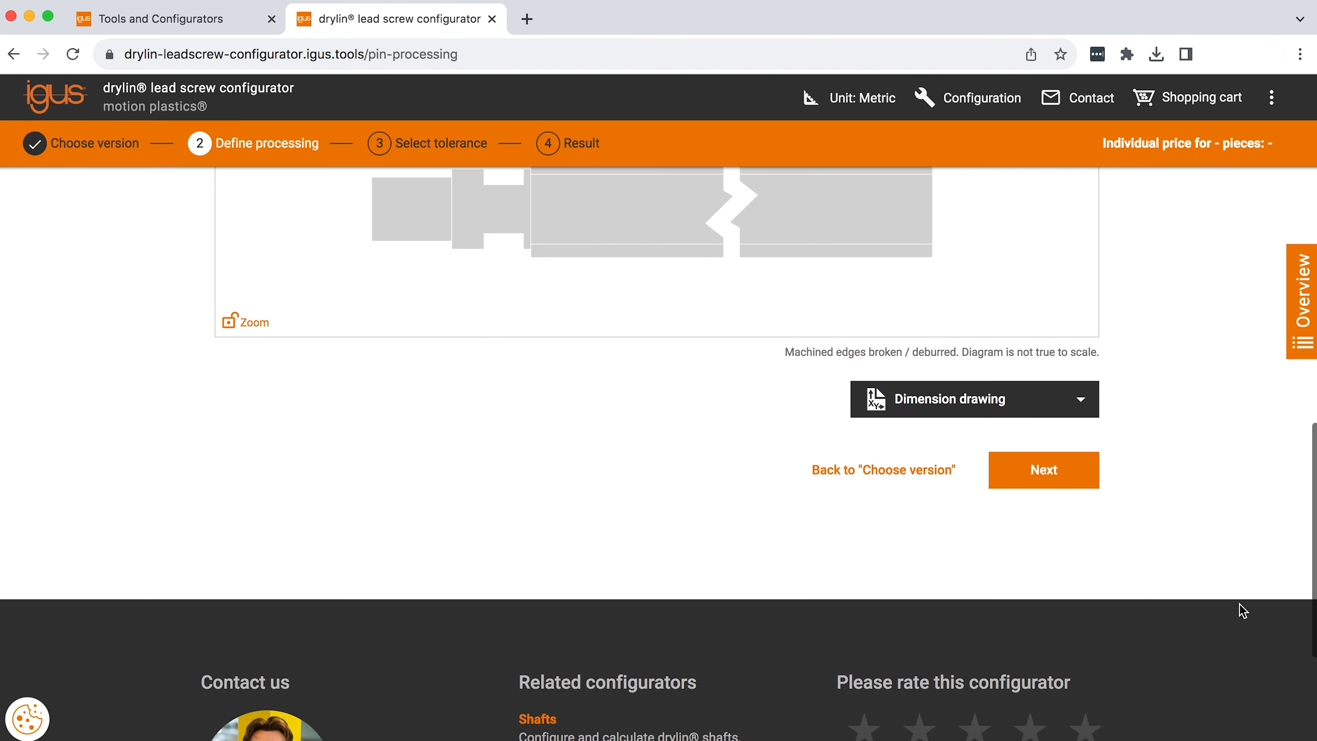
{"action": "left_click", "coordinate": [1087, 596]}
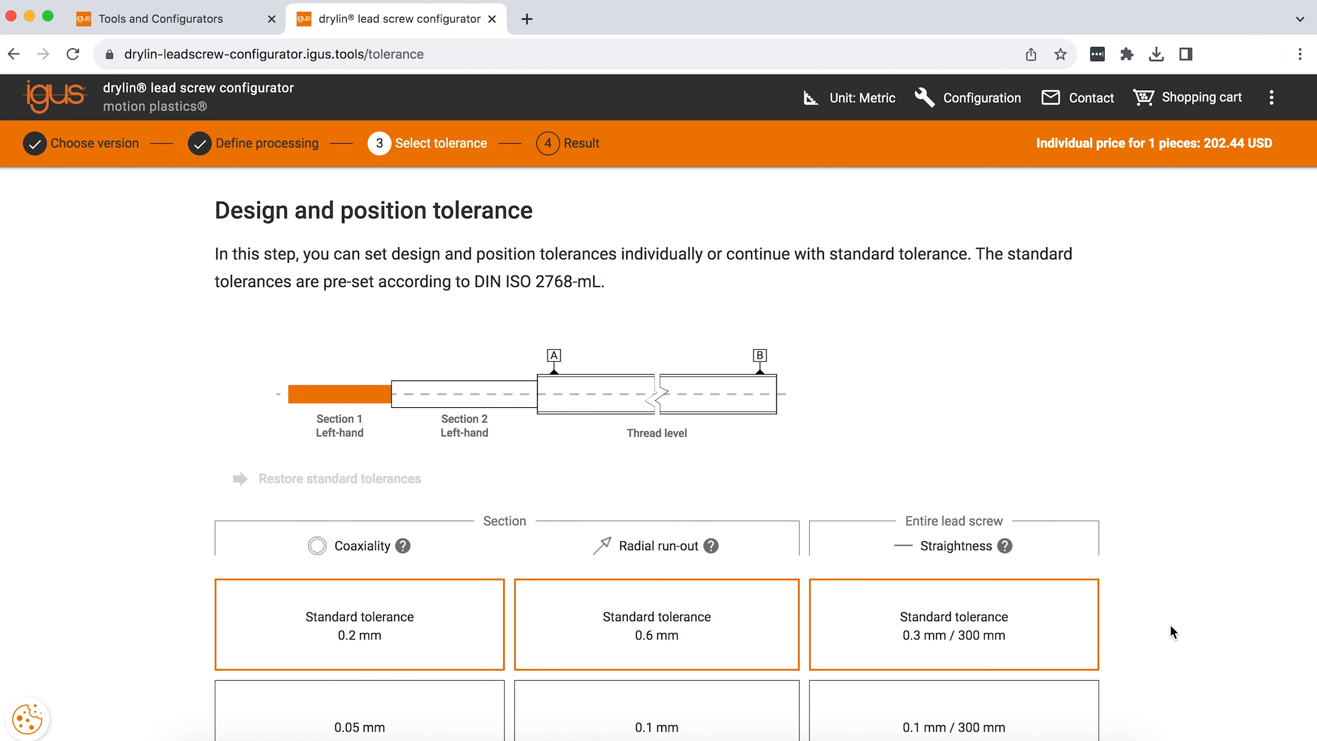
Try the tighter straightness, radial run-out and coaxiality tolerances, and set all three back to the standard tolerance.
{"action": "scroll", "coordinate": [1169, 624], "scroll_direction": "down", "scroll_amount": 3}
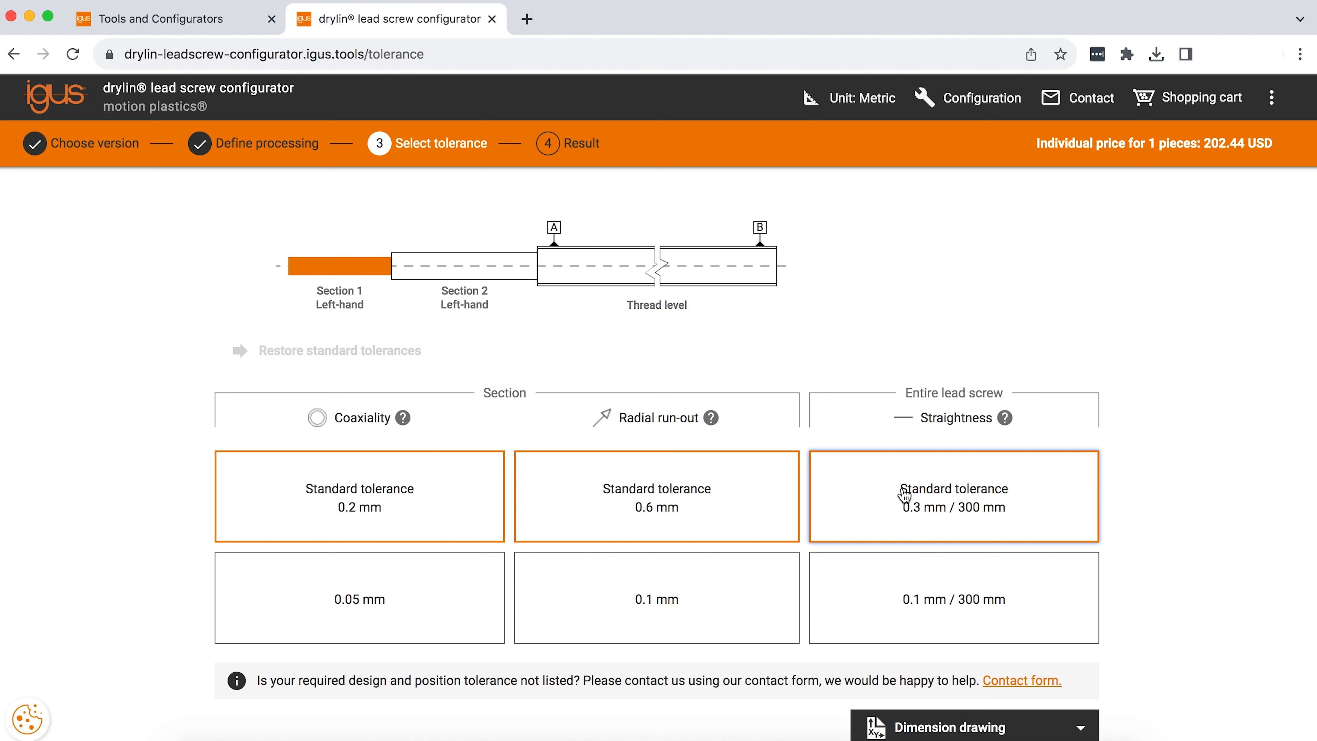
{"action": "left_click", "coordinate": [903, 573]}
{"action": "left_click", "coordinate": [714, 601]}
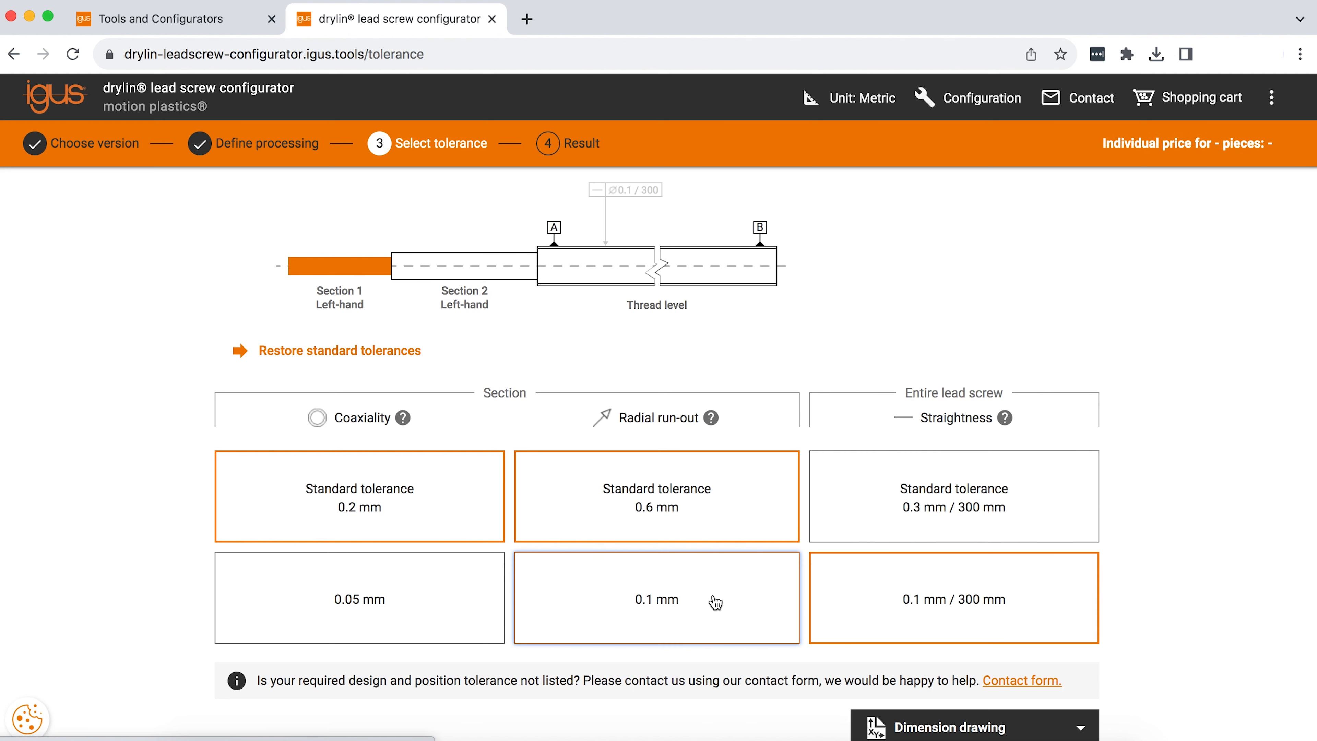
{"action": "left_click", "coordinate": [431, 579]}
{"action": "left_click", "coordinate": [421, 529]}
{"action": "left_click", "coordinate": [559, 523]}
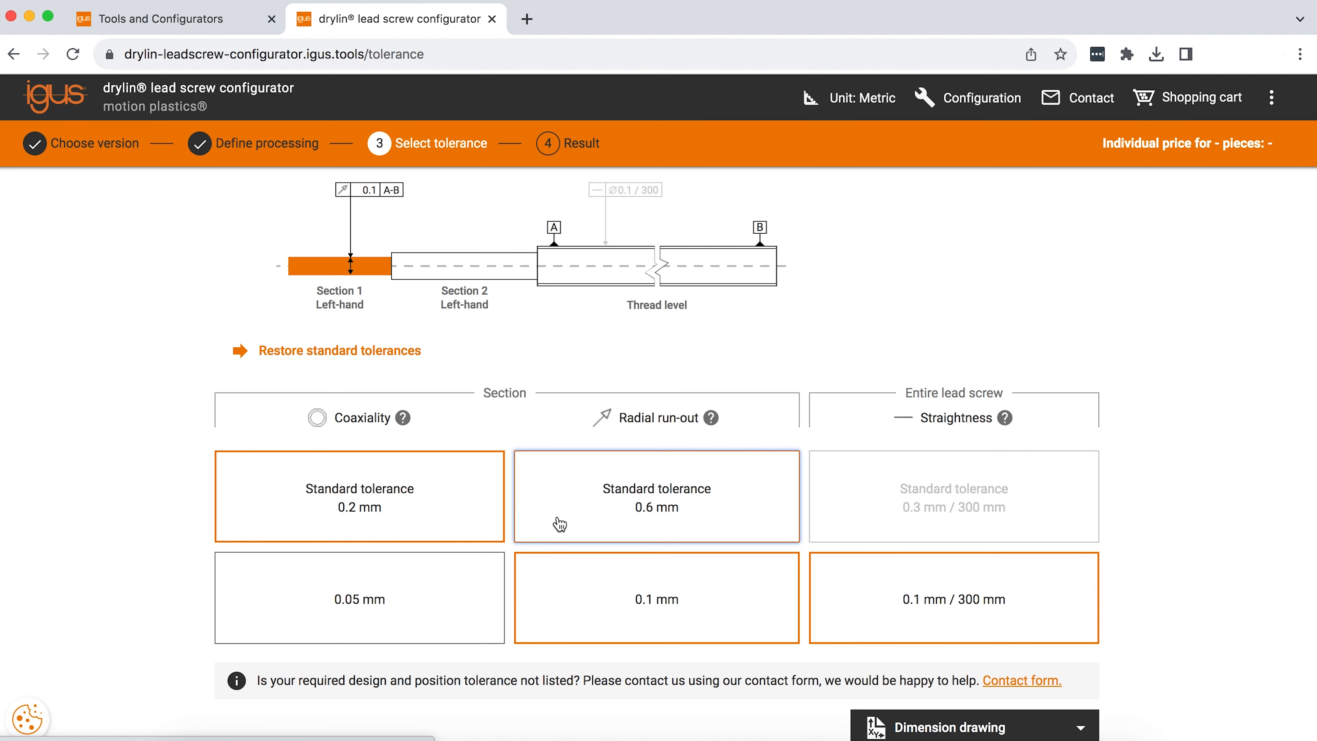
{"action": "left_click", "coordinate": [848, 507]}
{"action": "scroll", "coordinate": [1125, 540], "scroll_direction": "up", "scroll_amount": 1}
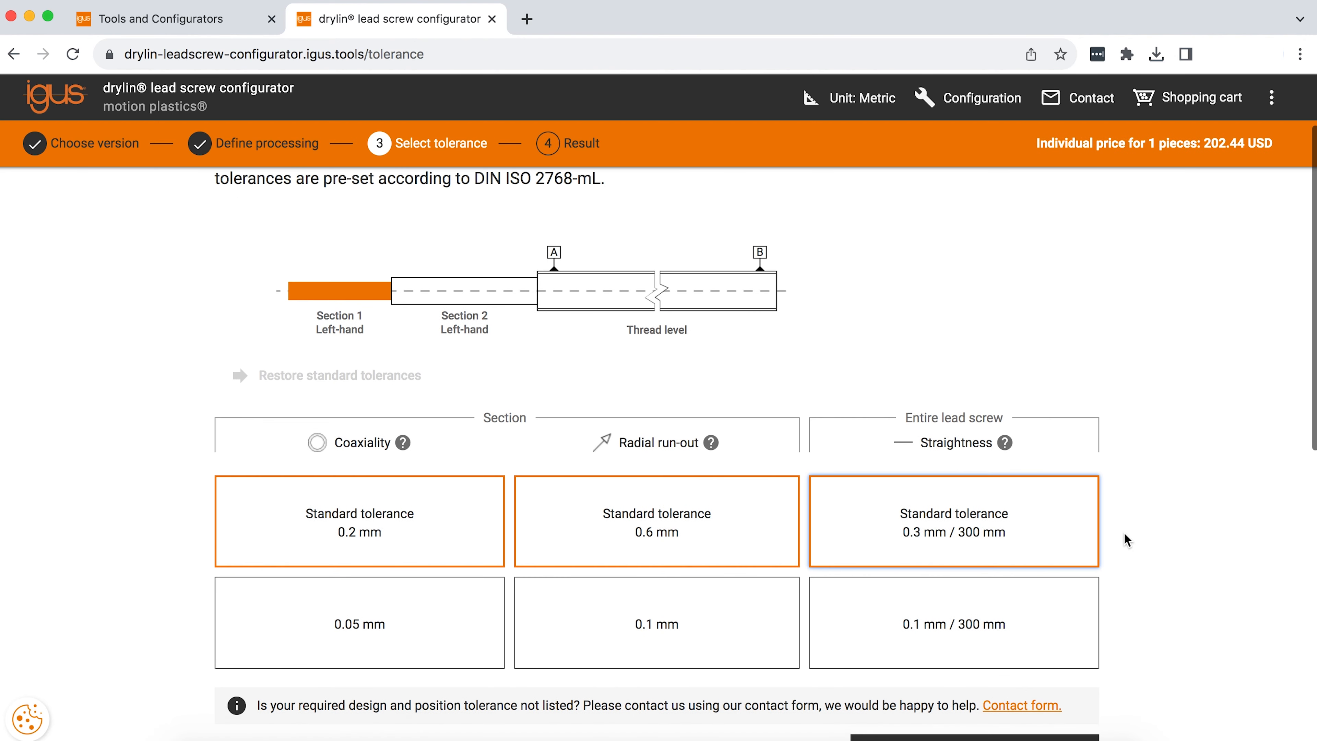
Continue to the result with the standard tolerances and review the configured lead screw and its download options.
{"action": "scroll", "coordinate": [1125, 540], "scroll_direction": "down", "scroll_amount": 3}
{"action": "left_click", "coordinate": [1053, 637]}
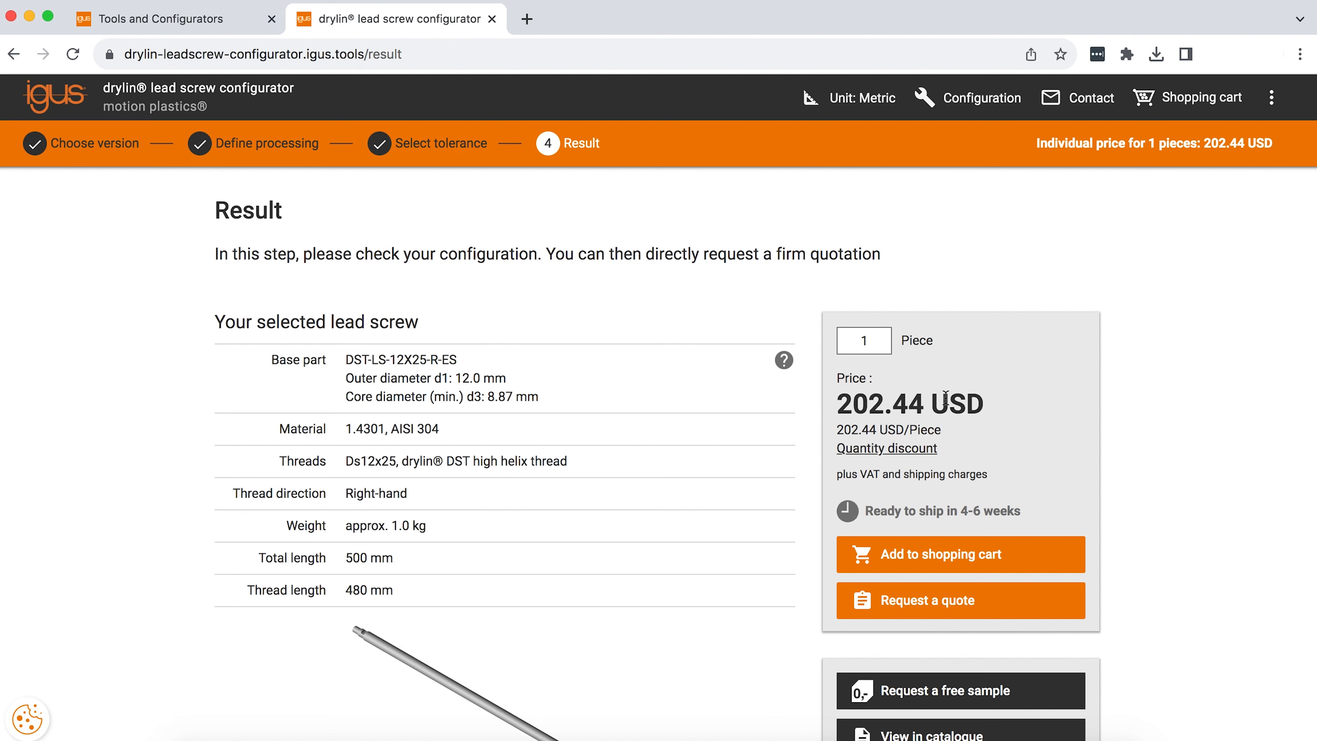
{"action": "scroll", "coordinate": [944, 399], "scroll_direction": "down", "scroll_amount": 5}
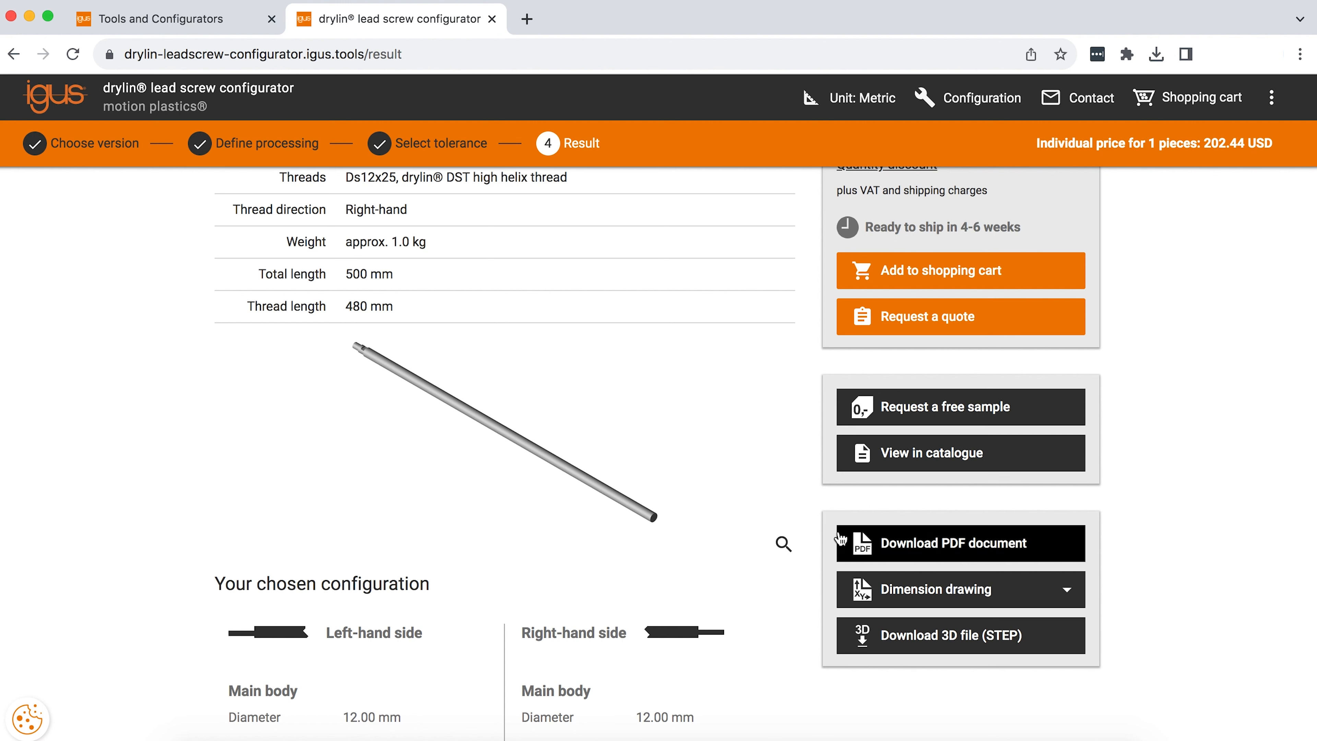
Show the dimension drawing formats, switch to the drawing in Adobe Acrobat and copy the DSK drawing number from its title block.
{"action": "left_click", "coordinate": [1053, 596]}
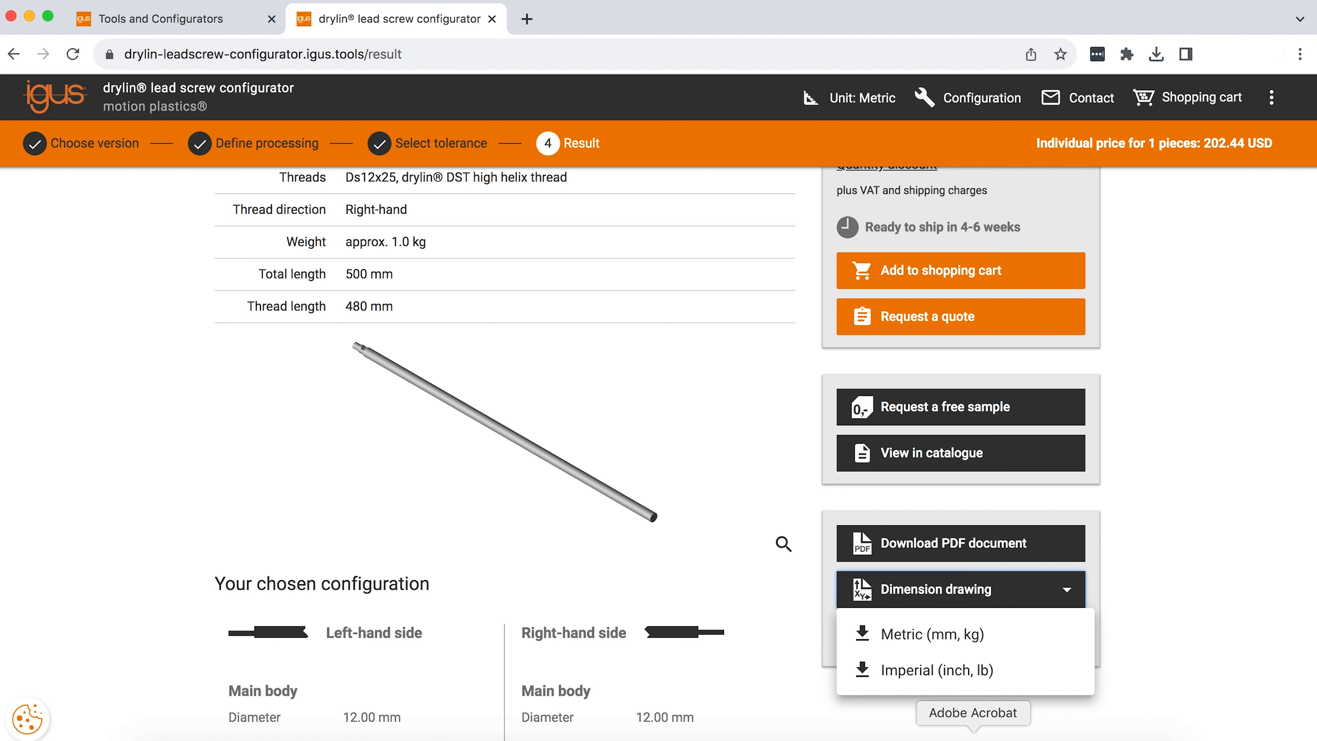
{"action": "left_click", "coordinate": [974, 740]}
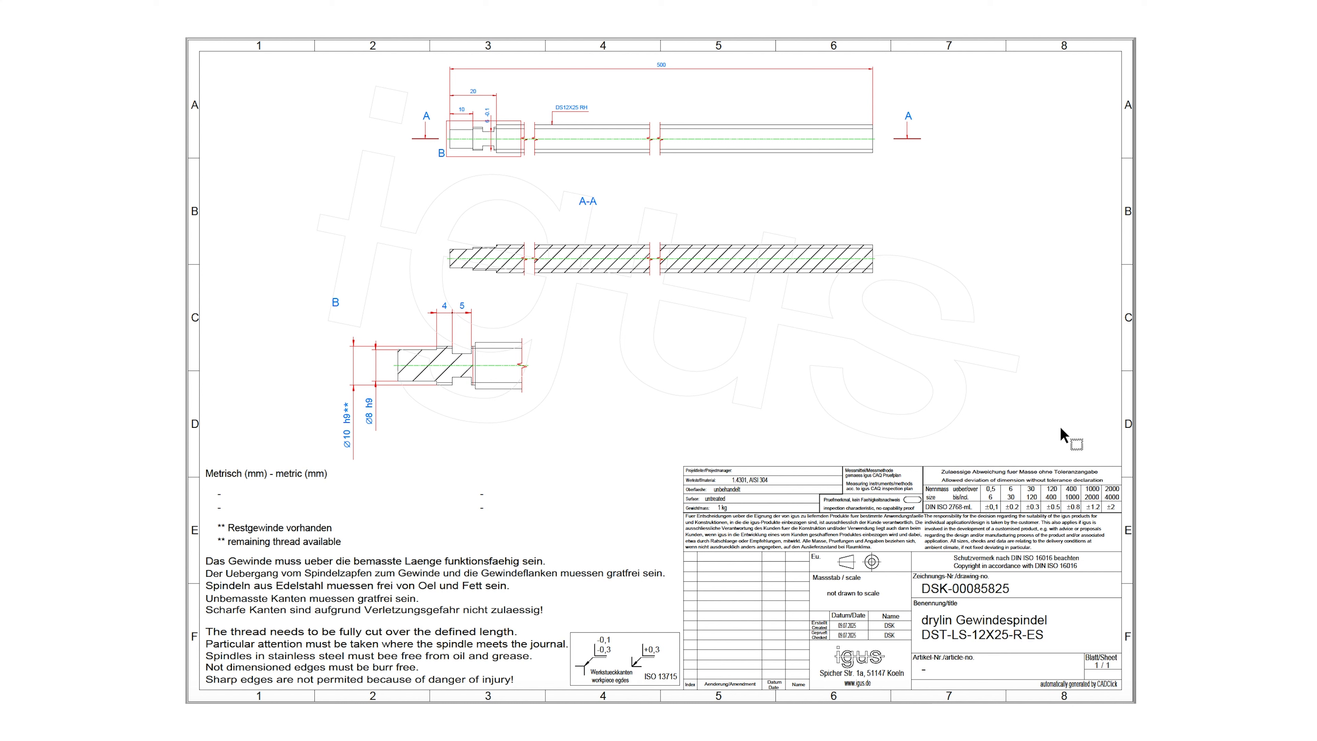
{"action": "left_click_drag", "start_coordinate": [1011, 588], "coordinate": [920, 586]}
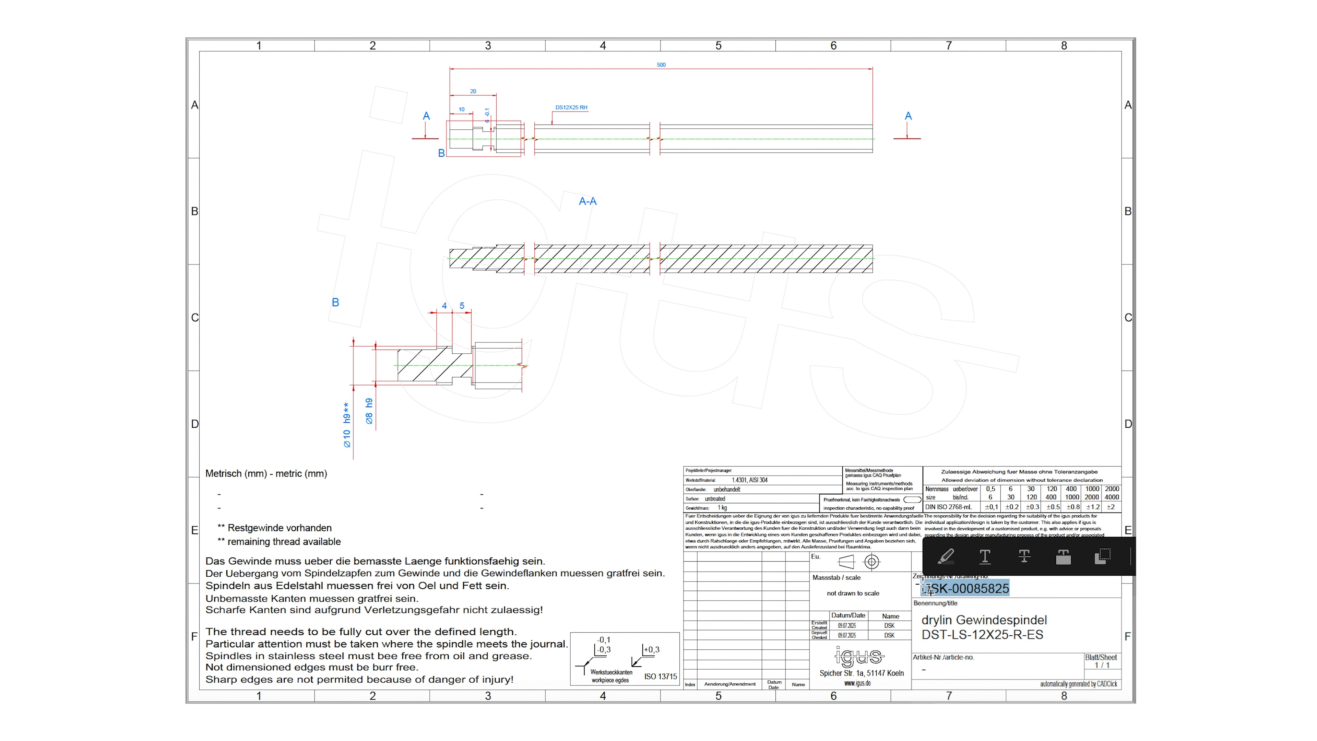
{"action": "right_click", "coordinate": [941, 589]}
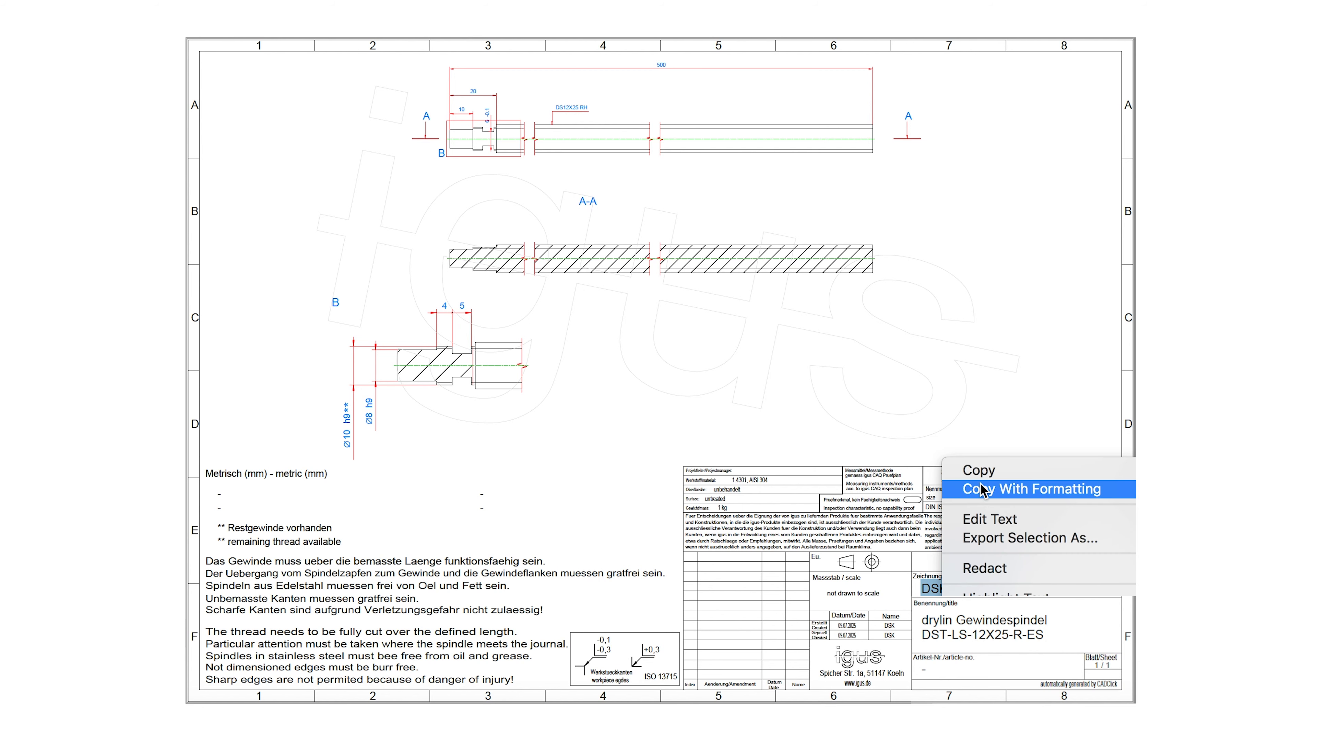
{"action": "left_click", "coordinate": [979, 470]}
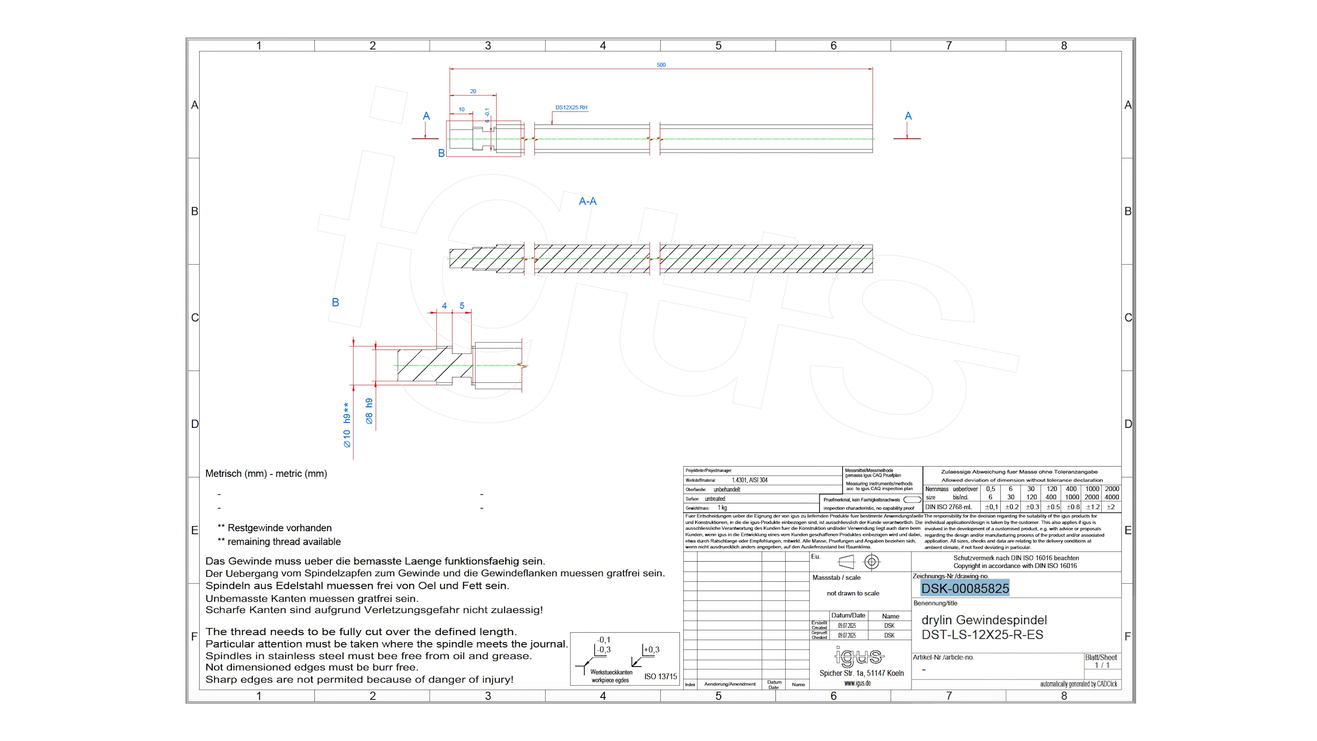
Switch back to the lead screw configurator in the browser and load the configuration from the copied DSK drawing number.
{"action": "left_click", "coordinate": [603, 727]}
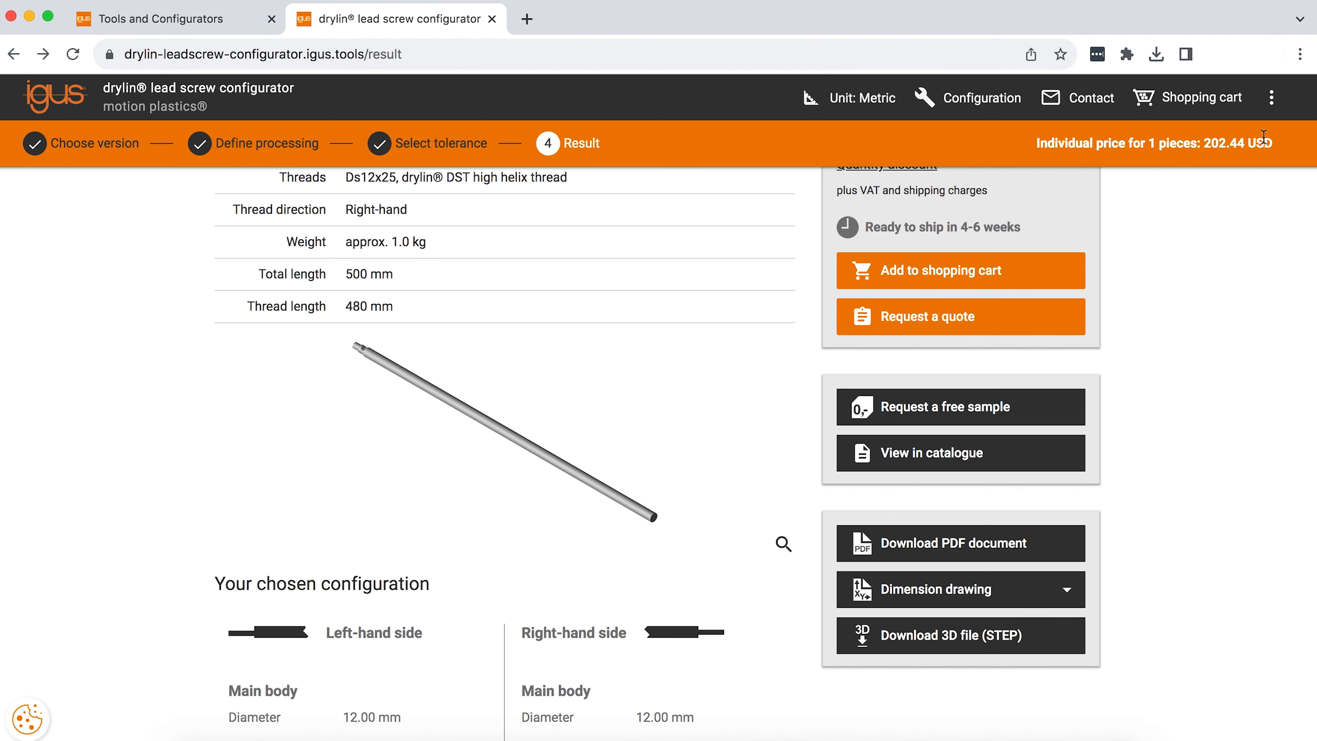
{"action": "left_click", "coordinate": [1271, 101]}
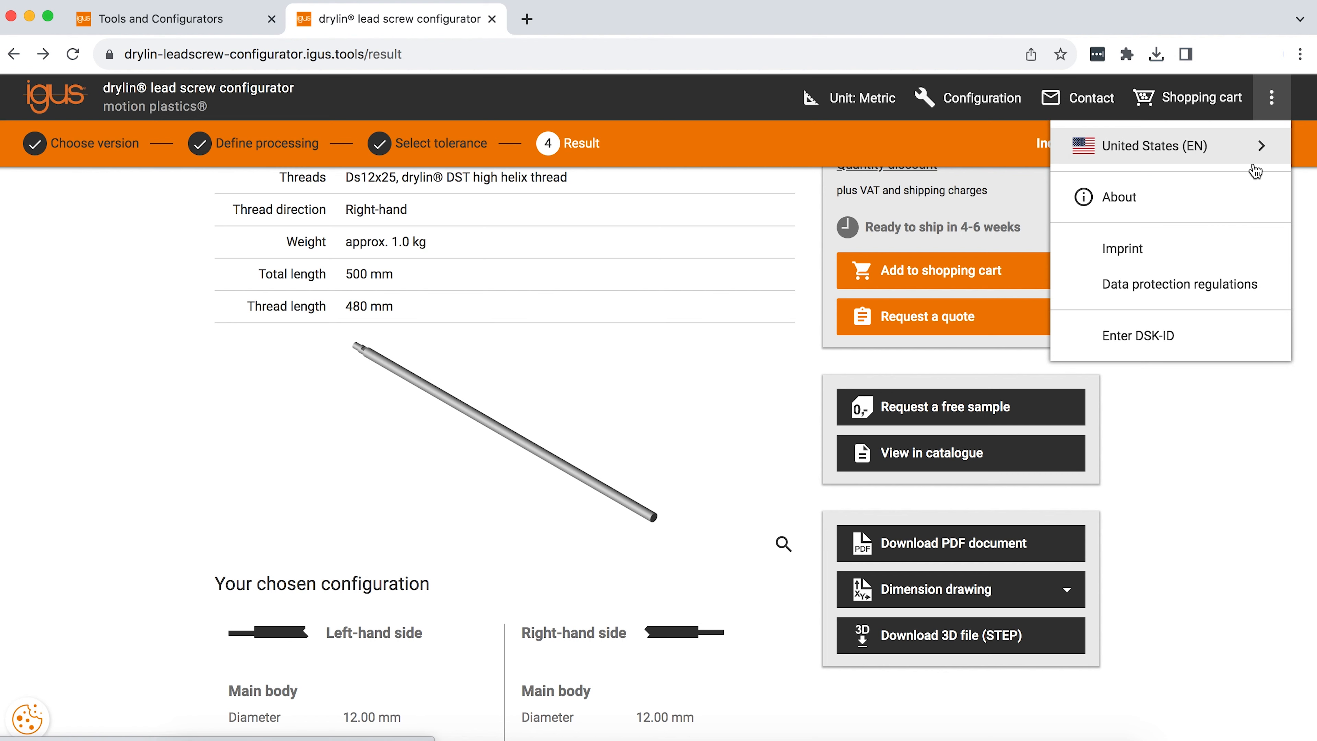
{"action": "left_click", "coordinate": [1176, 336]}
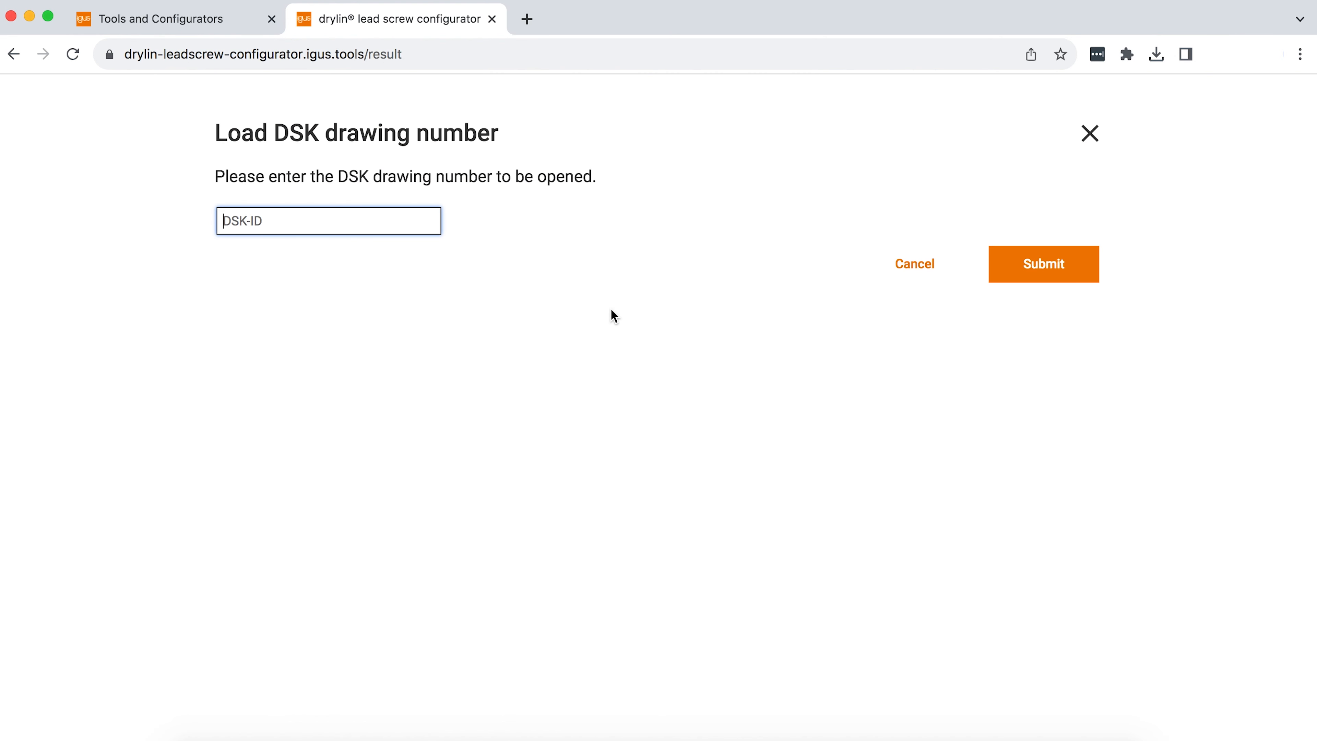
{"action": "right_click", "coordinate": [393, 217]}
{"action": "left_click", "coordinate": [424, 338]}
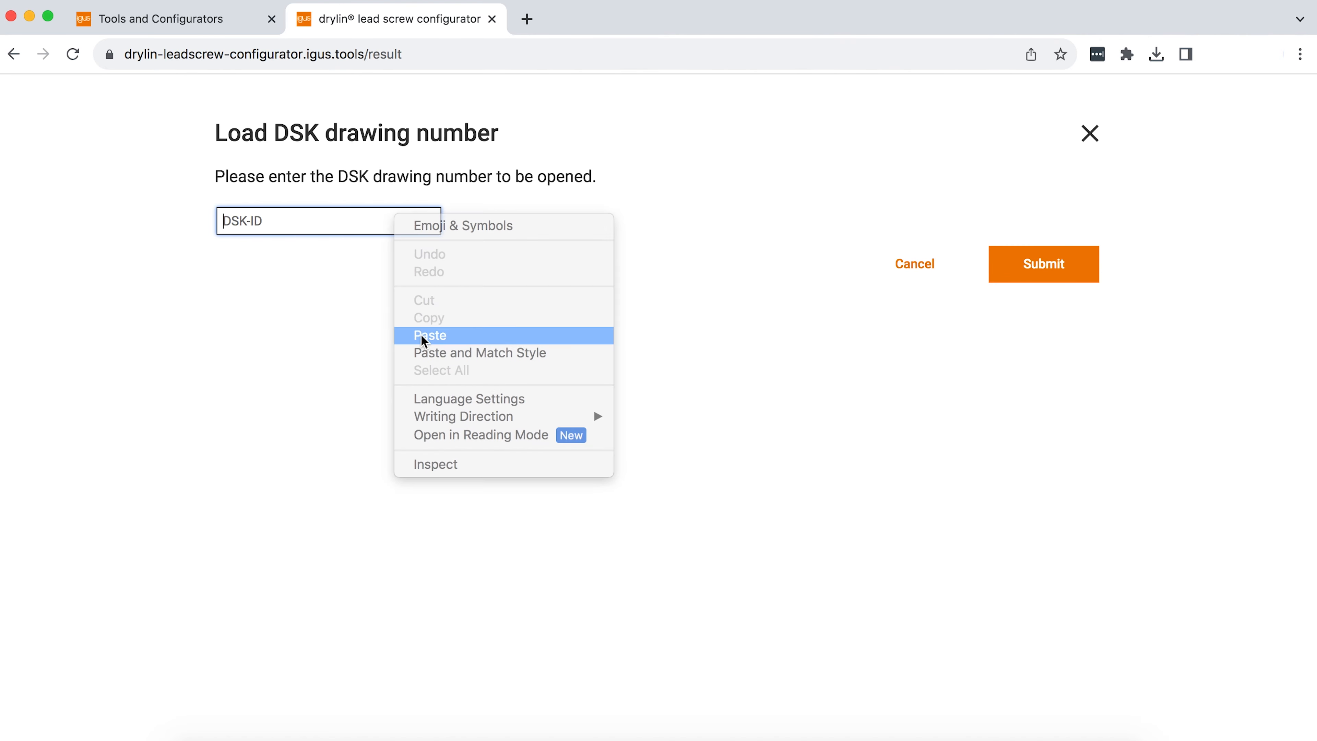
{"action": "left_click", "coordinate": [1072, 269]}
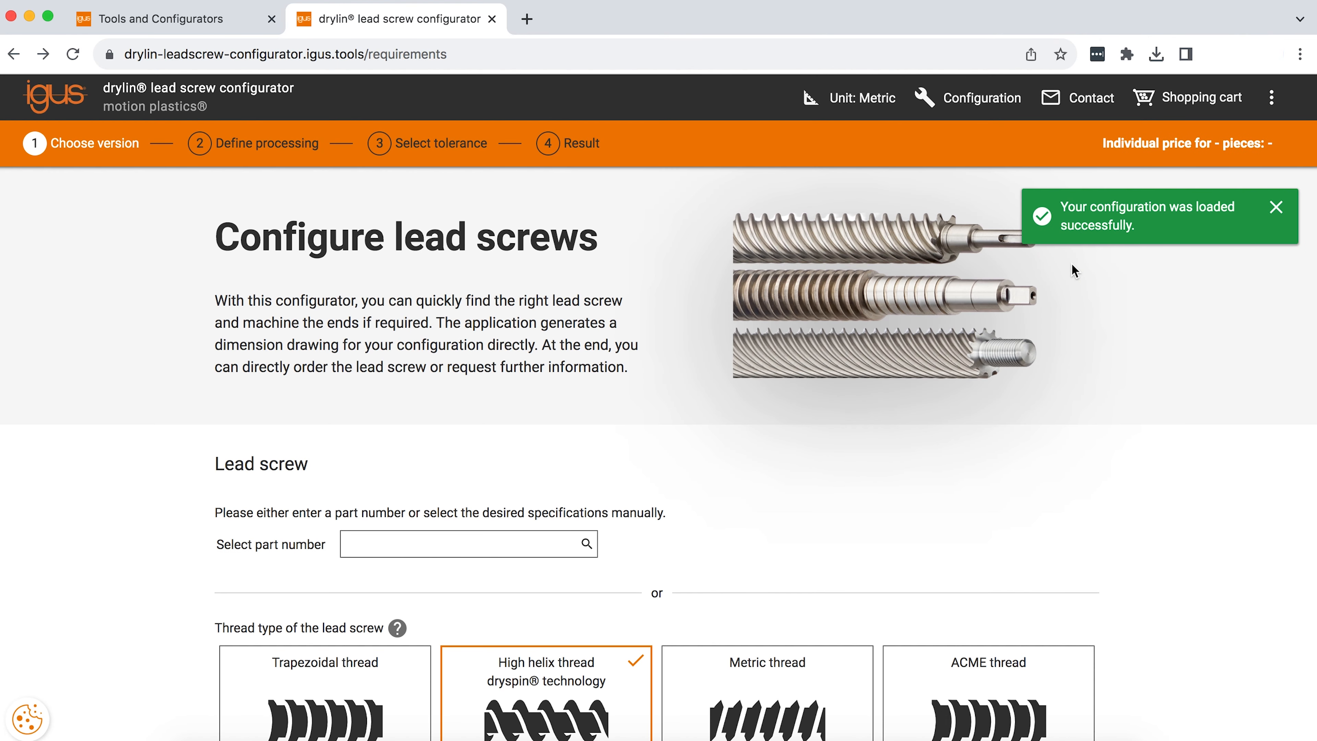